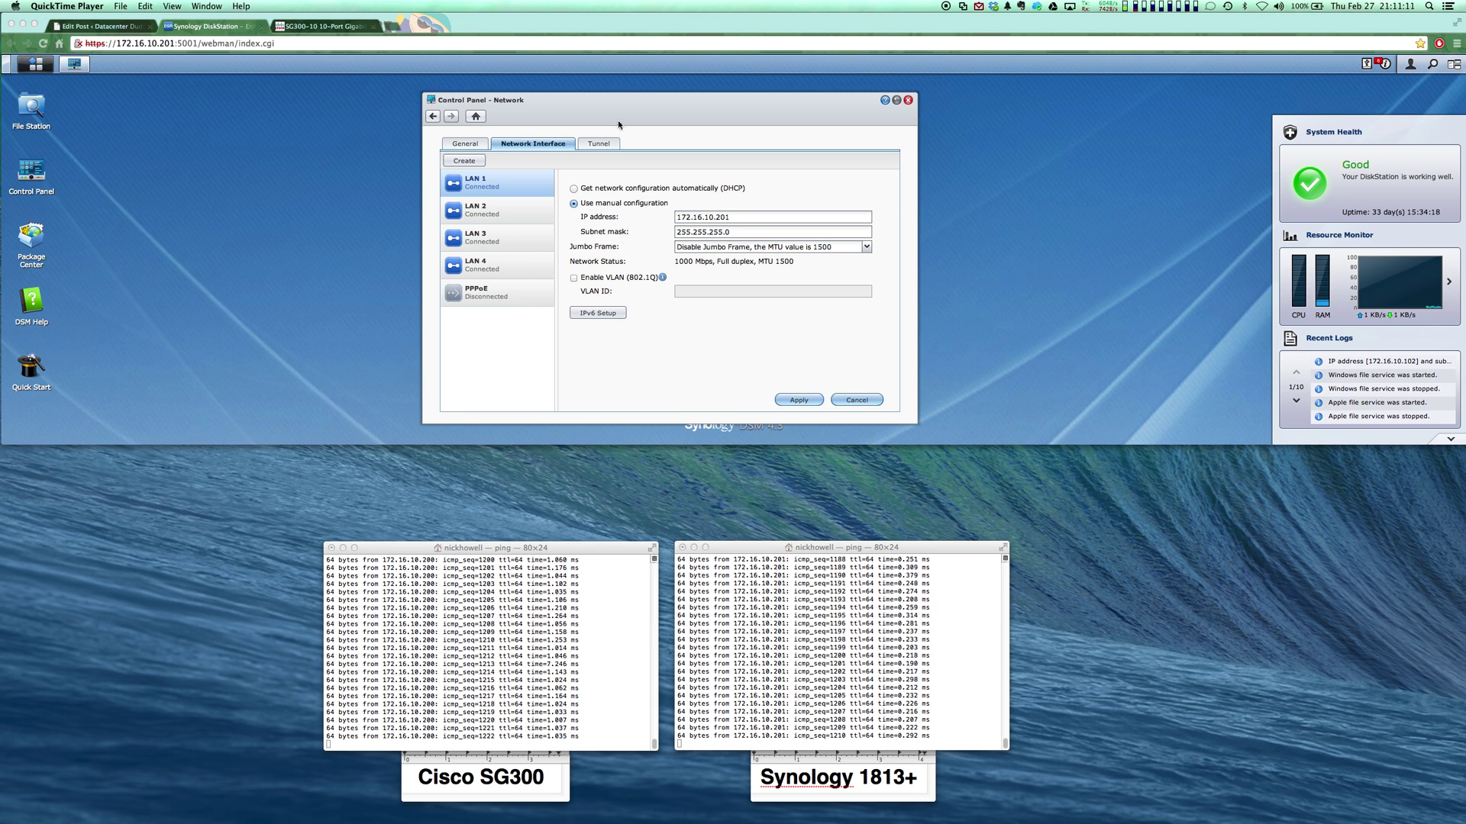
Step: Compare the switch's LAG Management page with the NAS network settings
left_click(319, 29)
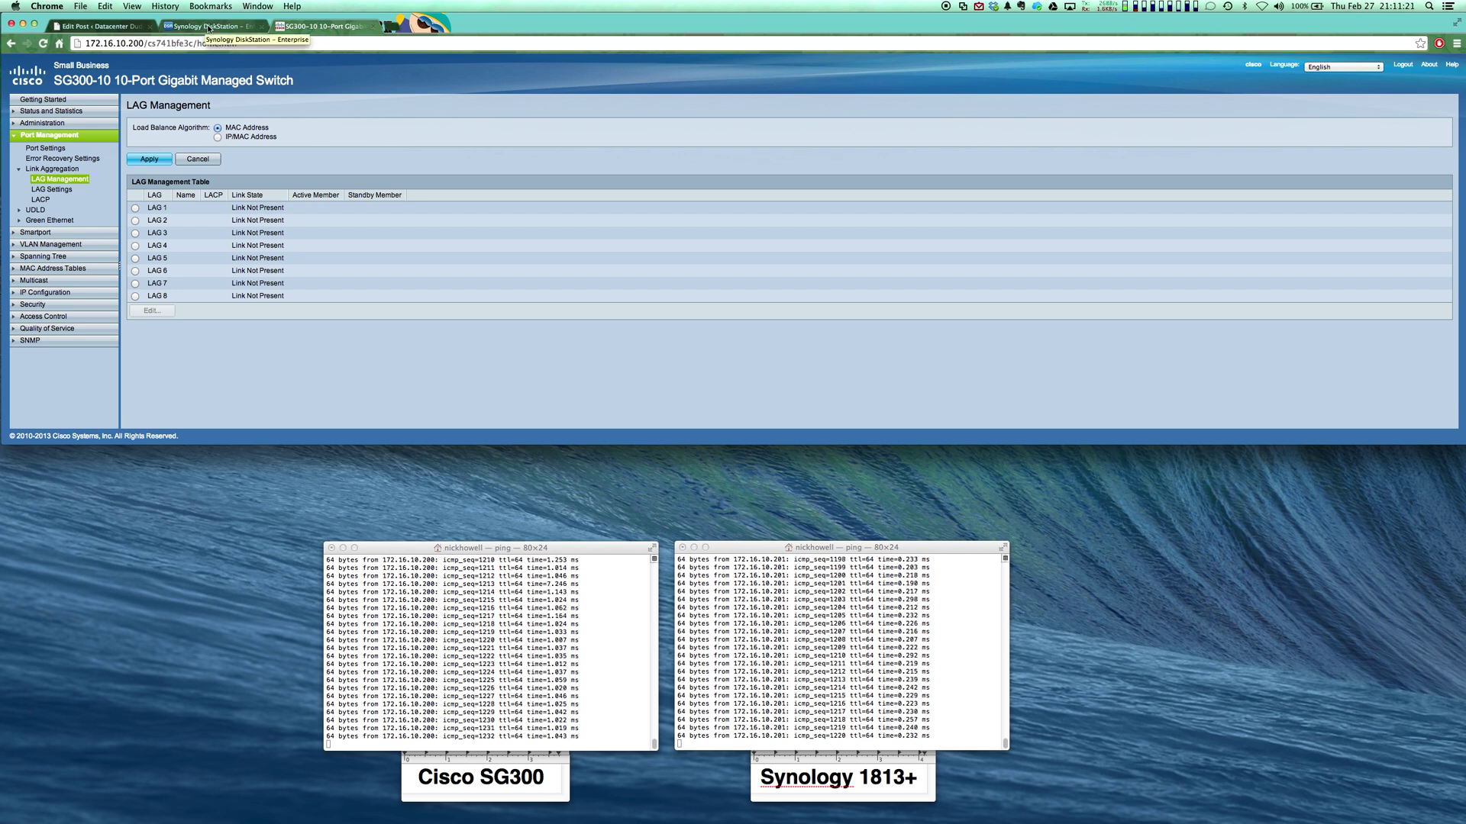
left_click(208, 27)
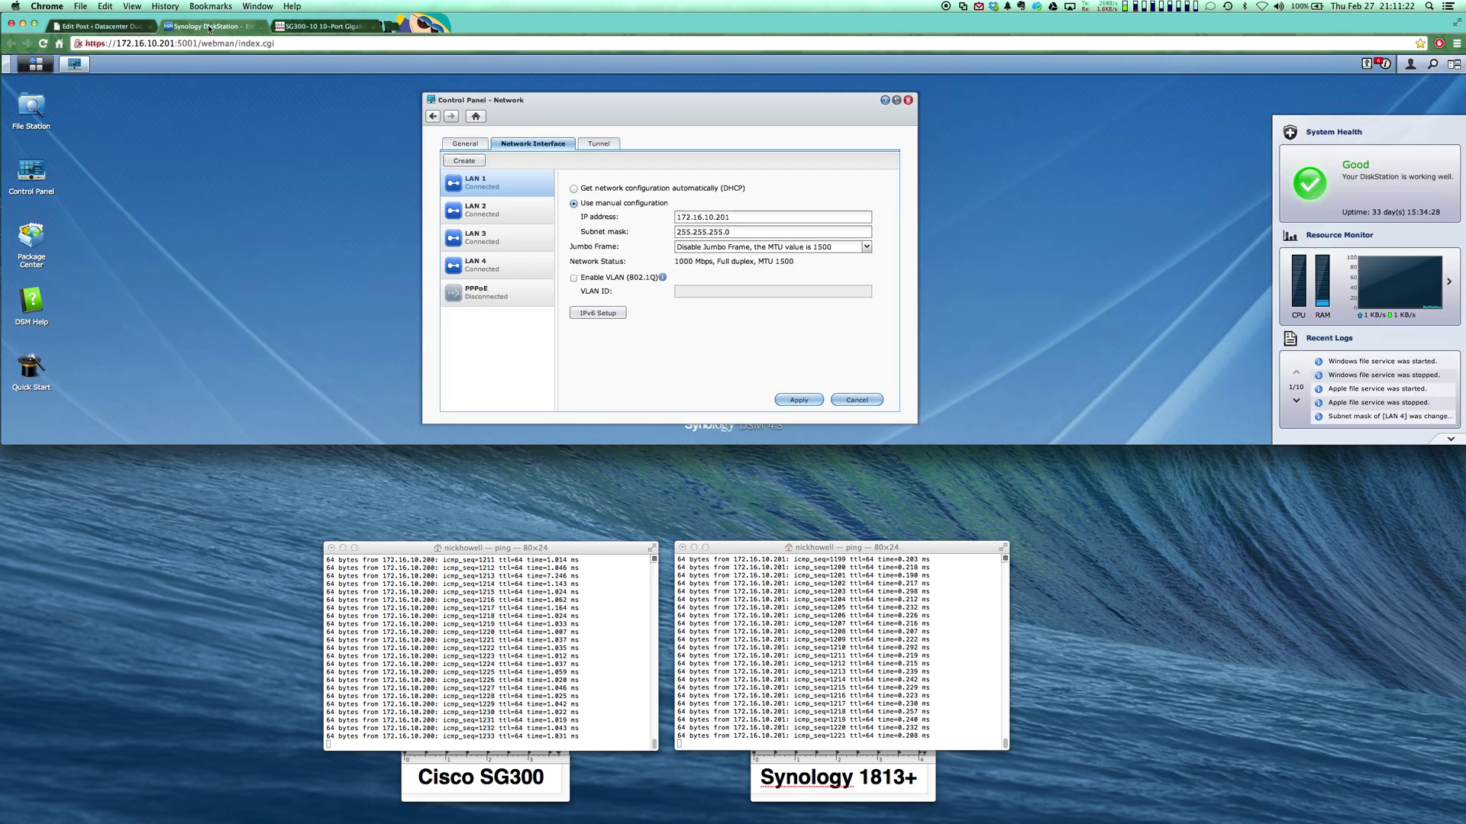
left_click(307, 28)
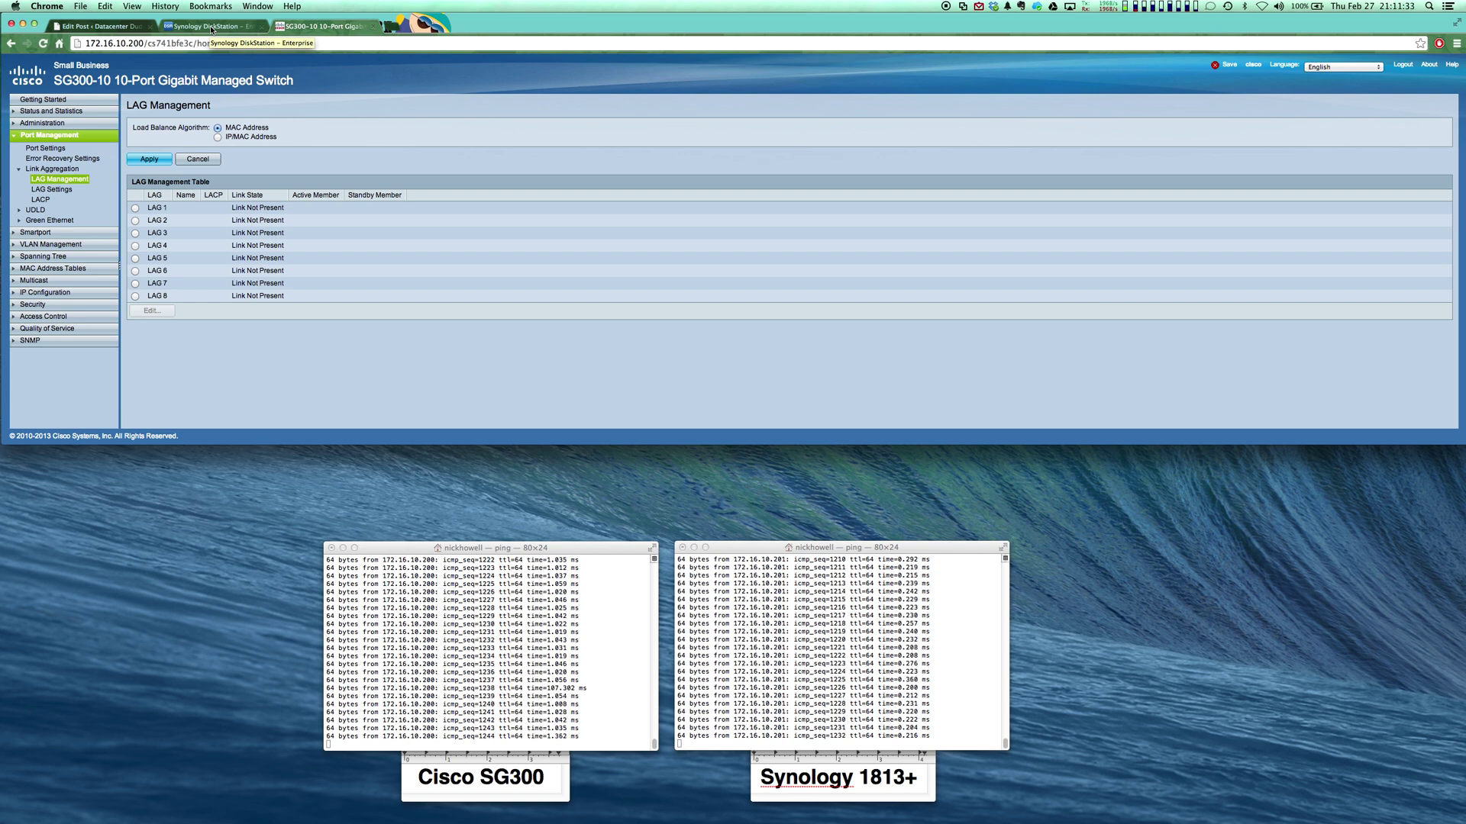
left_click(211, 28)
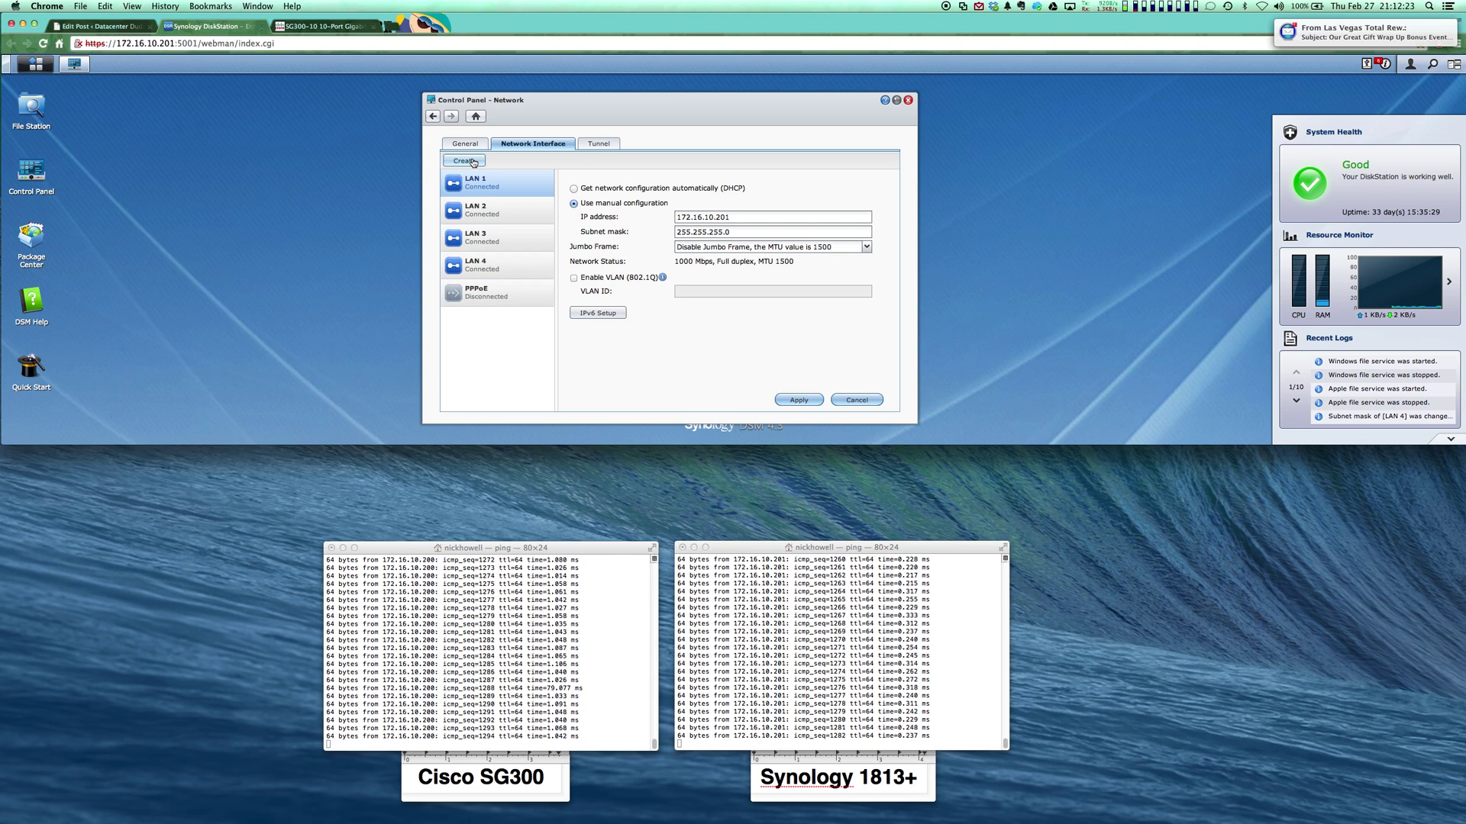
Step: Cancel the link aggregation wizard and reopen Control Panel > Network
left_click(473, 162)
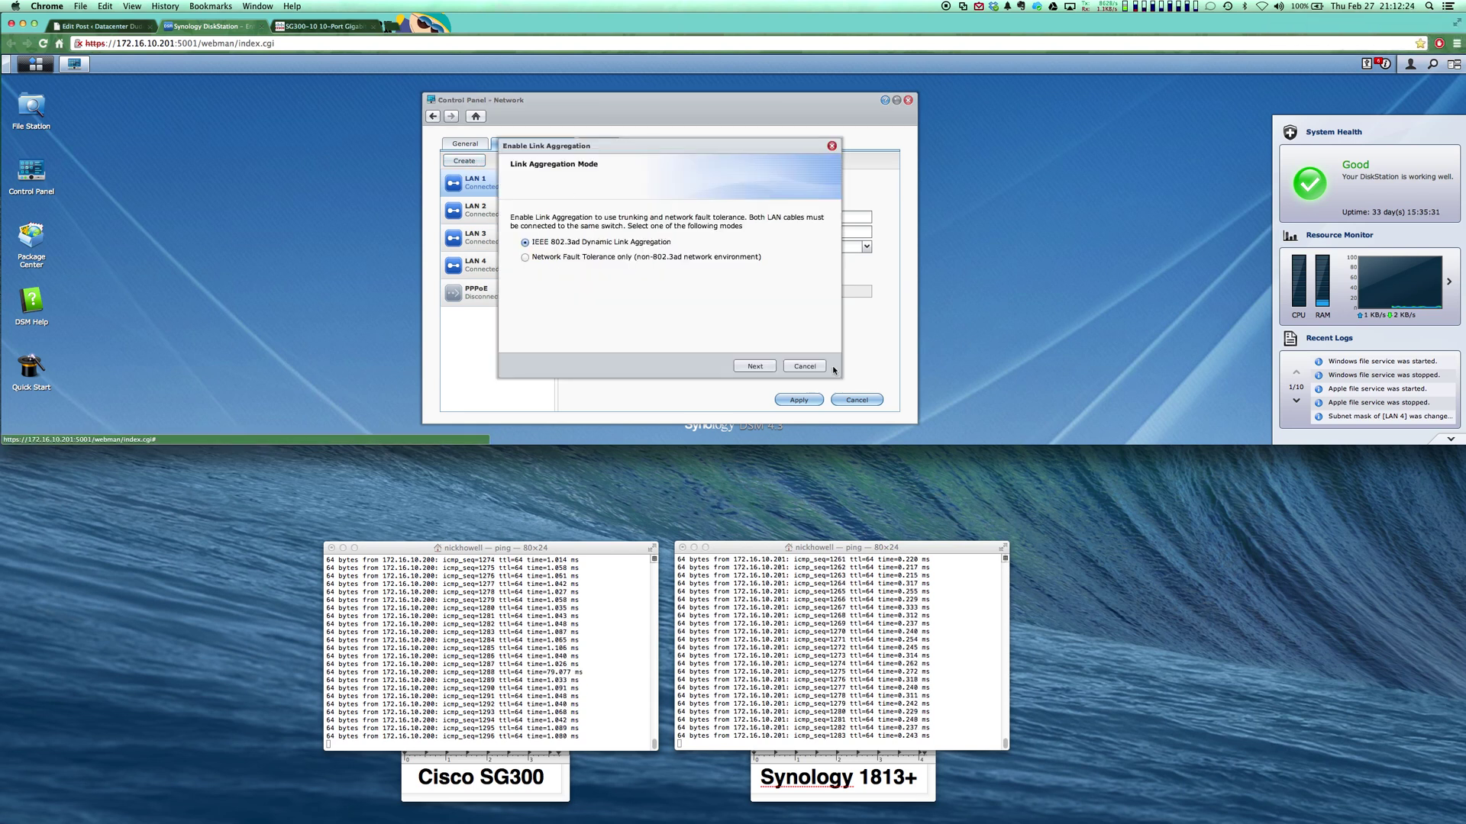
left_click(804, 366)
left_click(907, 101)
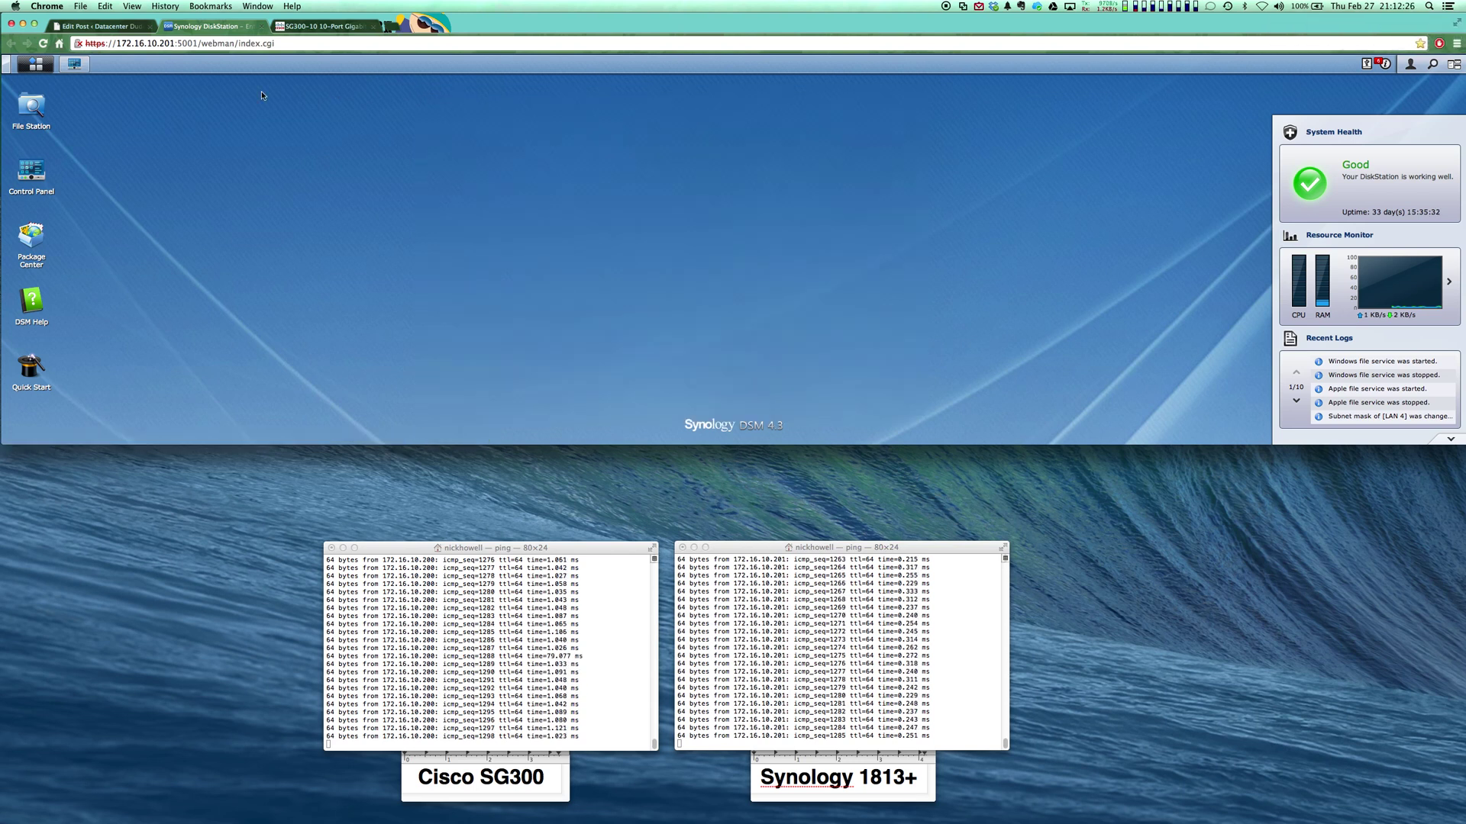
left_click(36, 65)
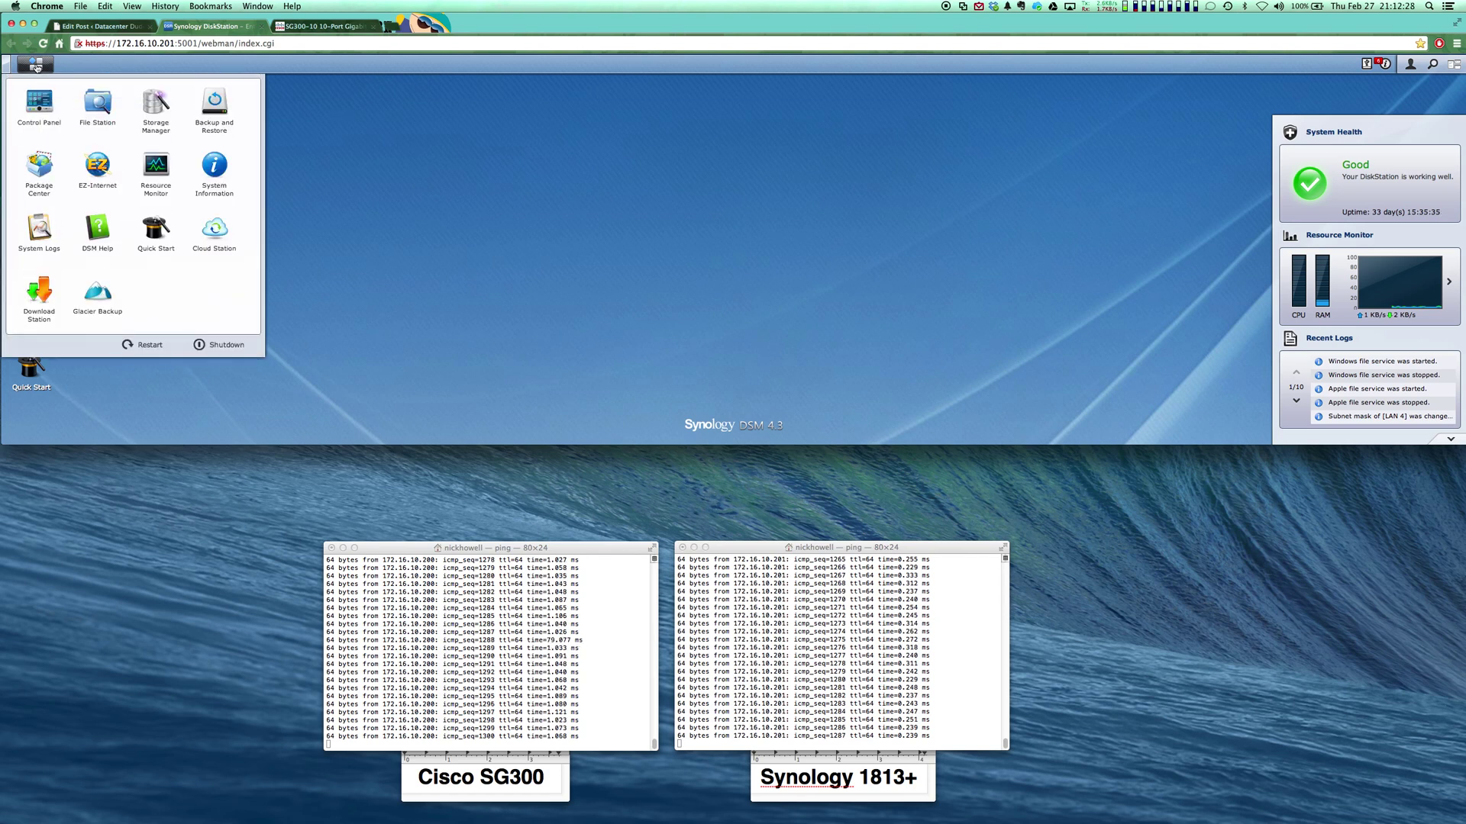
left_click(37, 100)
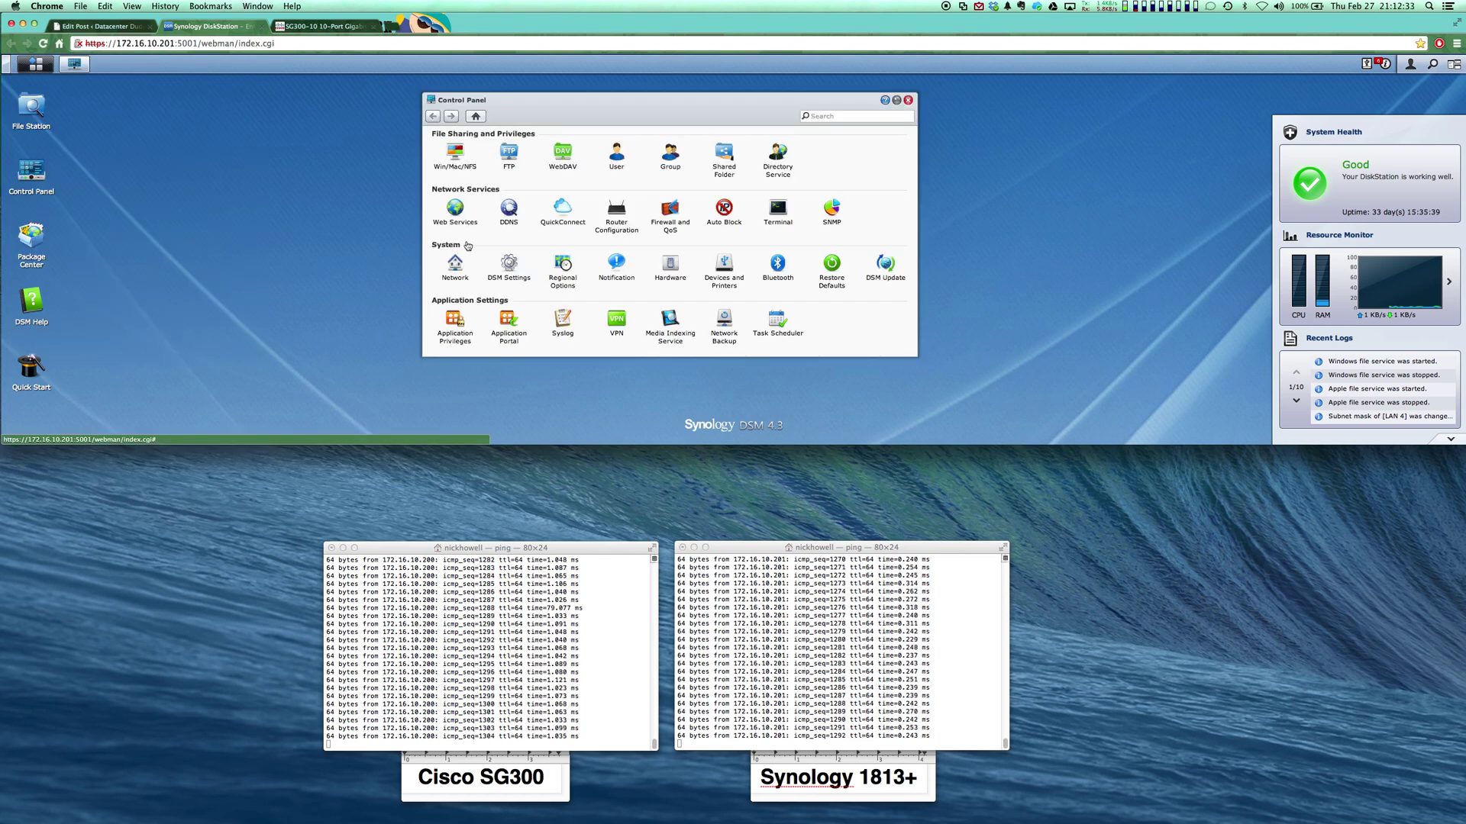
left_click(461, 265)
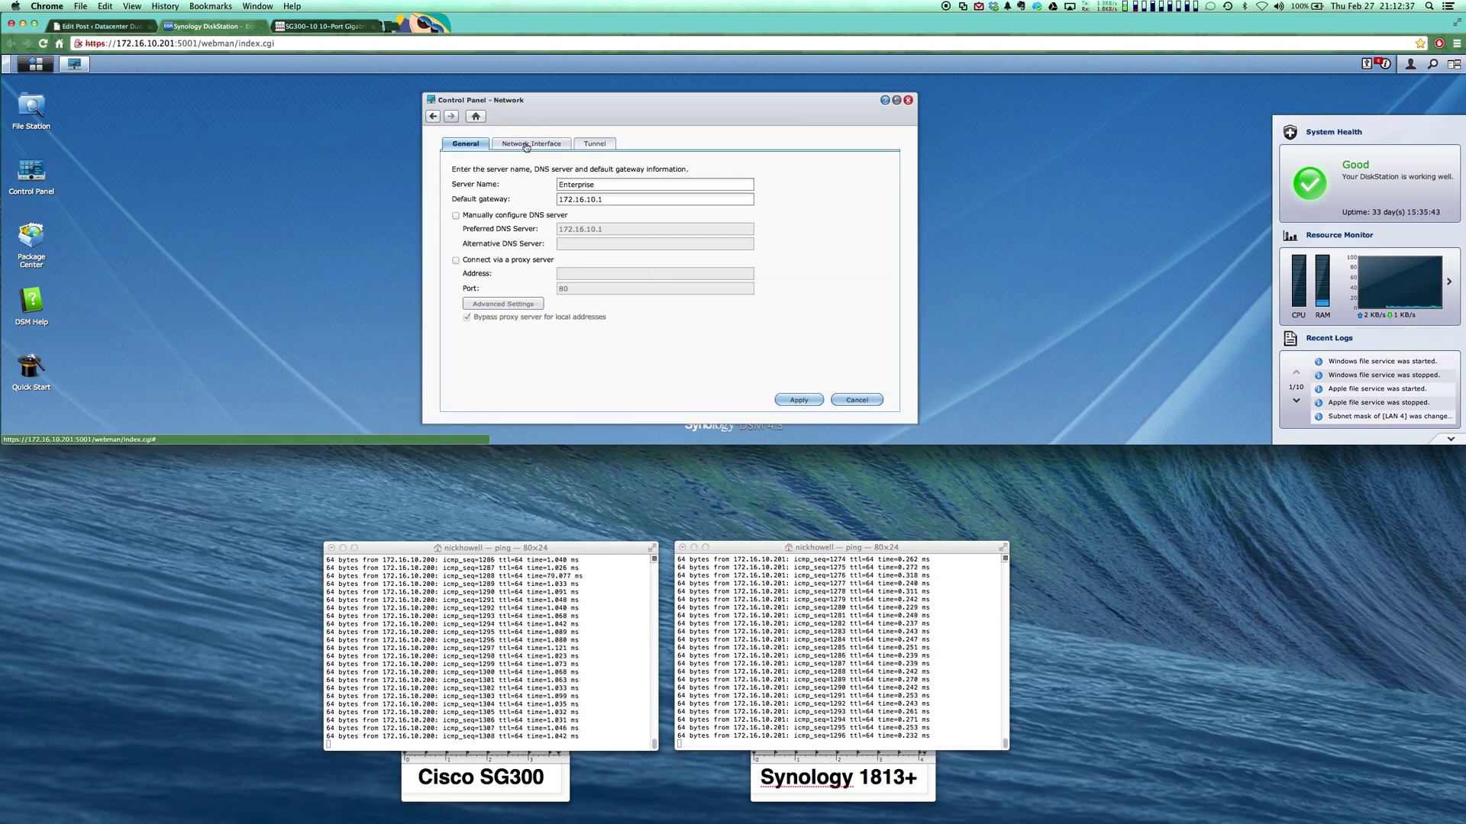
Step: Review the General settings, including default gateway 172.16.10.1, then the per-port LAN list
left_click_drag(604, 184, 541, 201)
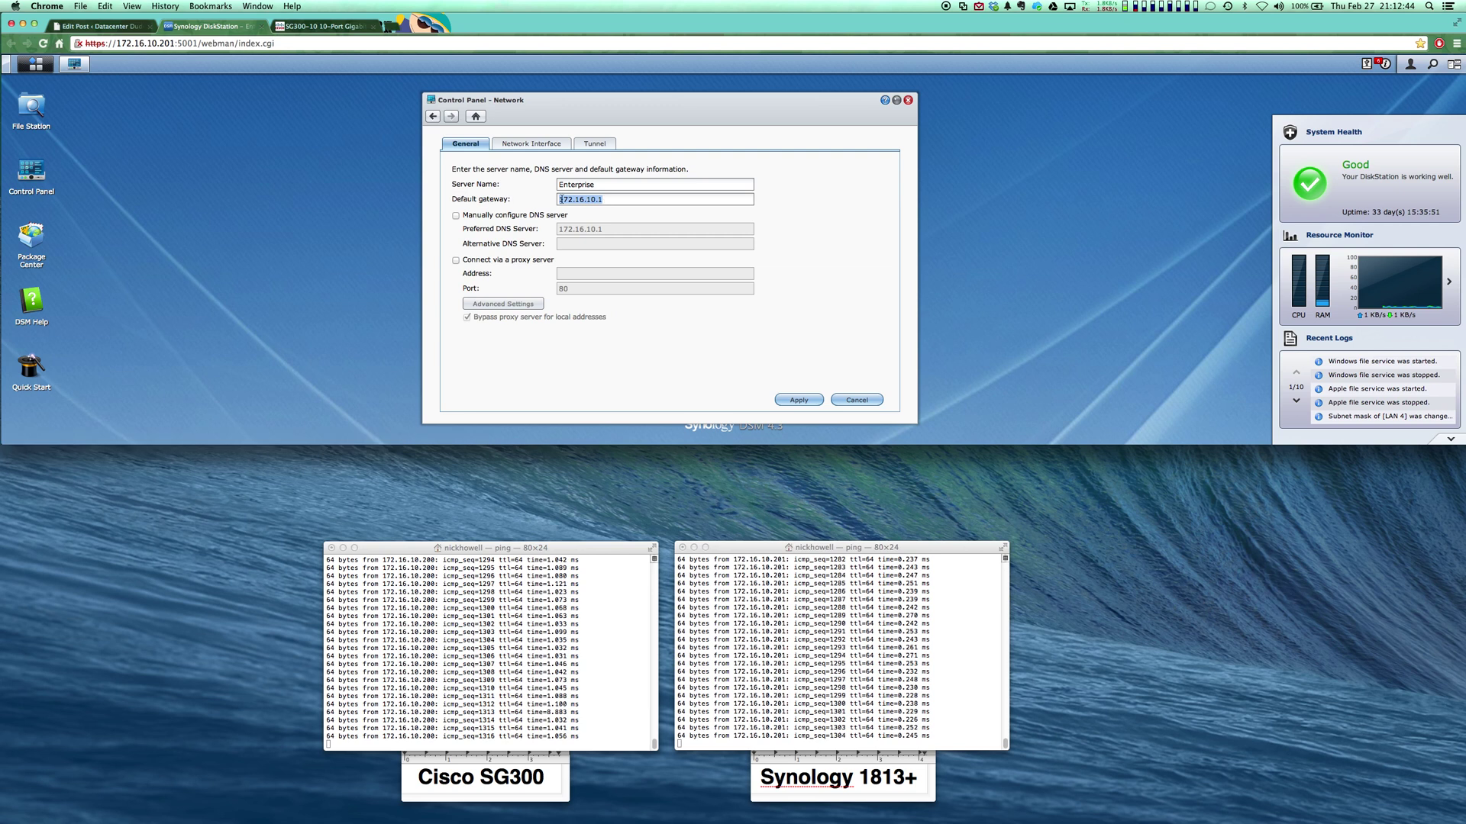
left_click(556, 201)
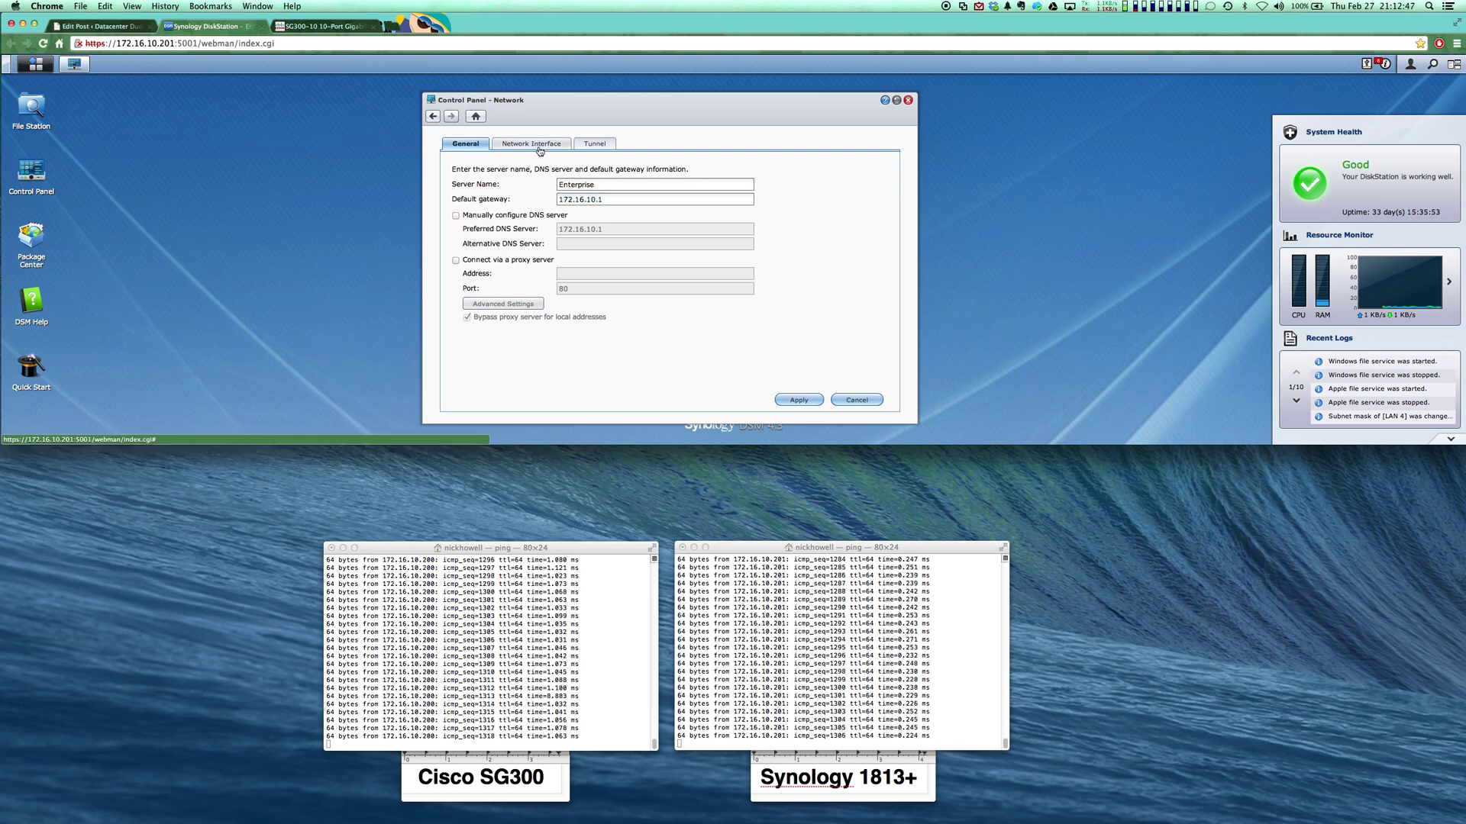
left_click(538, 146)
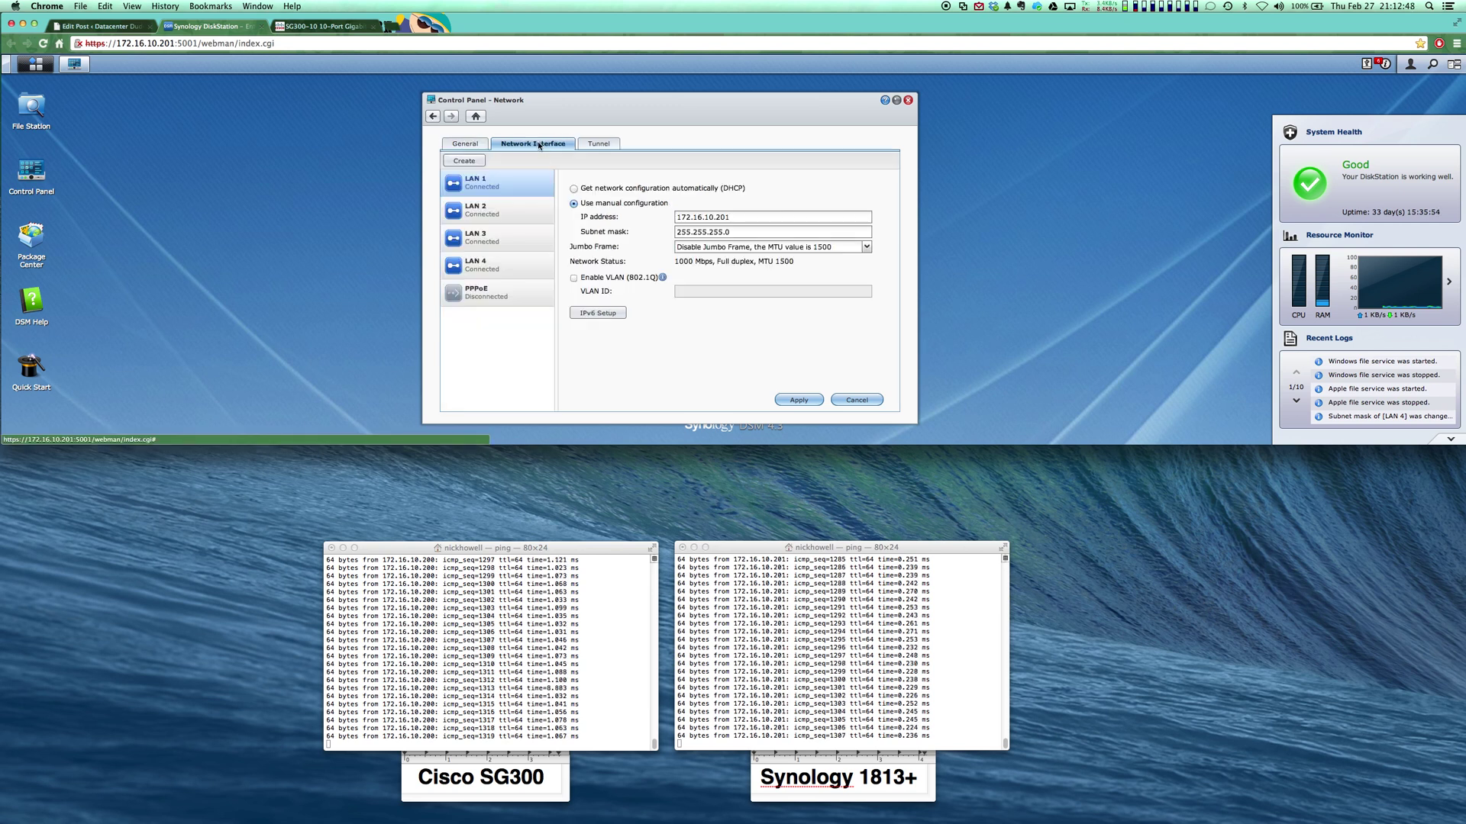
left_click(474, 145)
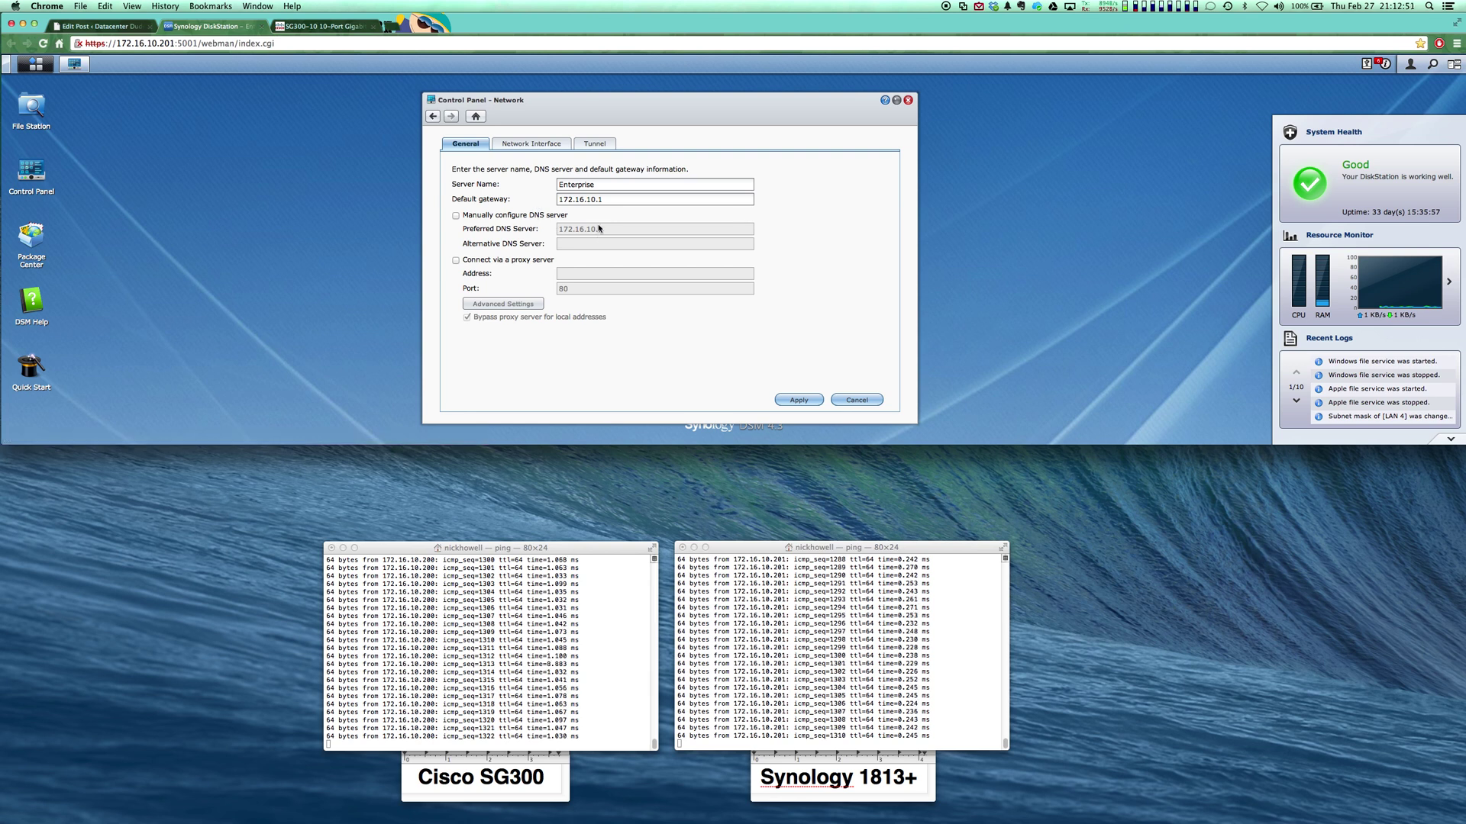
left_click(532, 143)
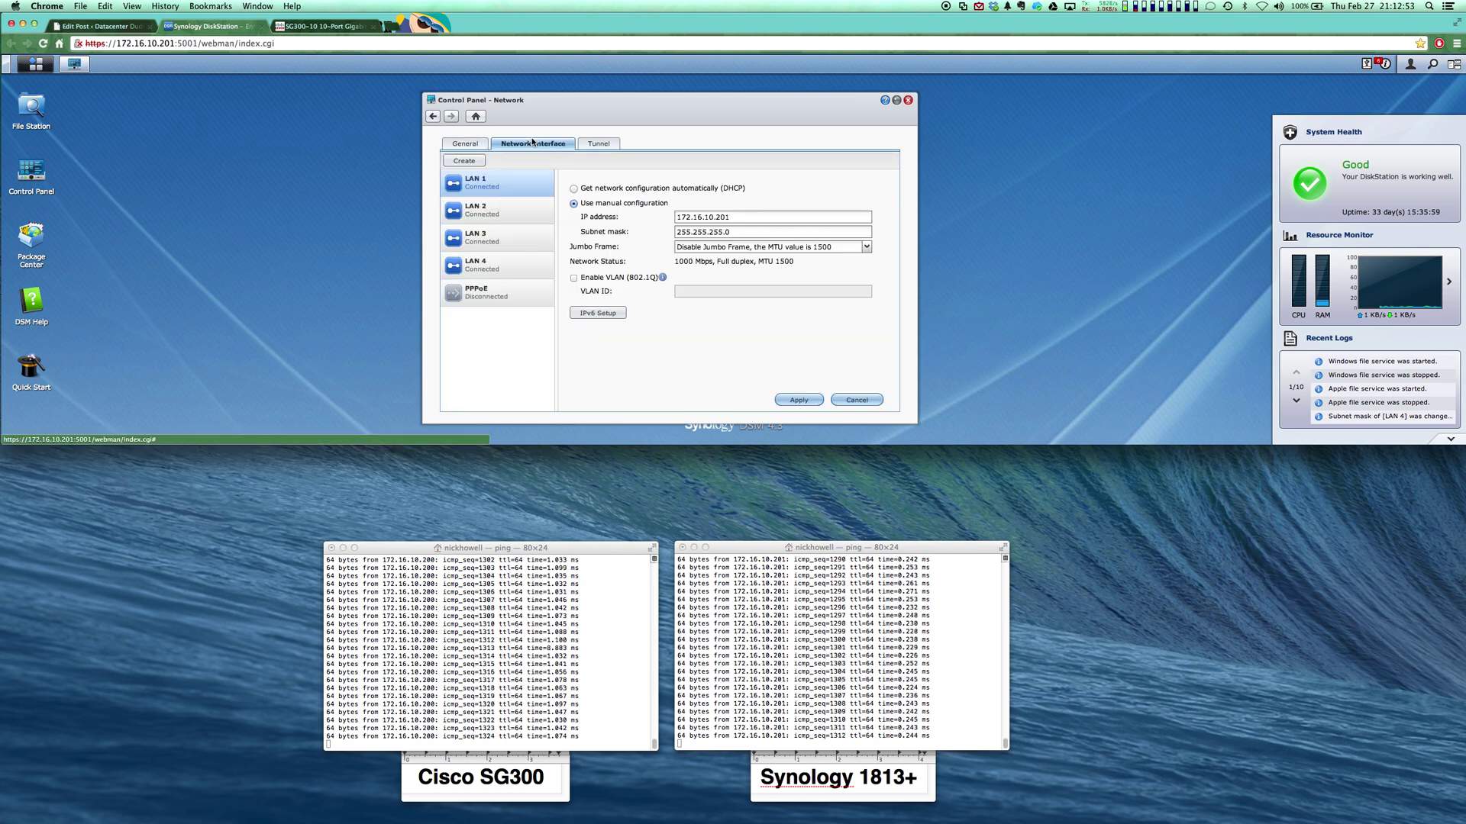
Step: Inspect LAN 1 (172.16.10.201), LAN 2 and LAN 4 (DHCP 172.16.10.102), then restart link aggregation setup
left_click_drag(734, 218, 638, 223)
left_click(516, 217)
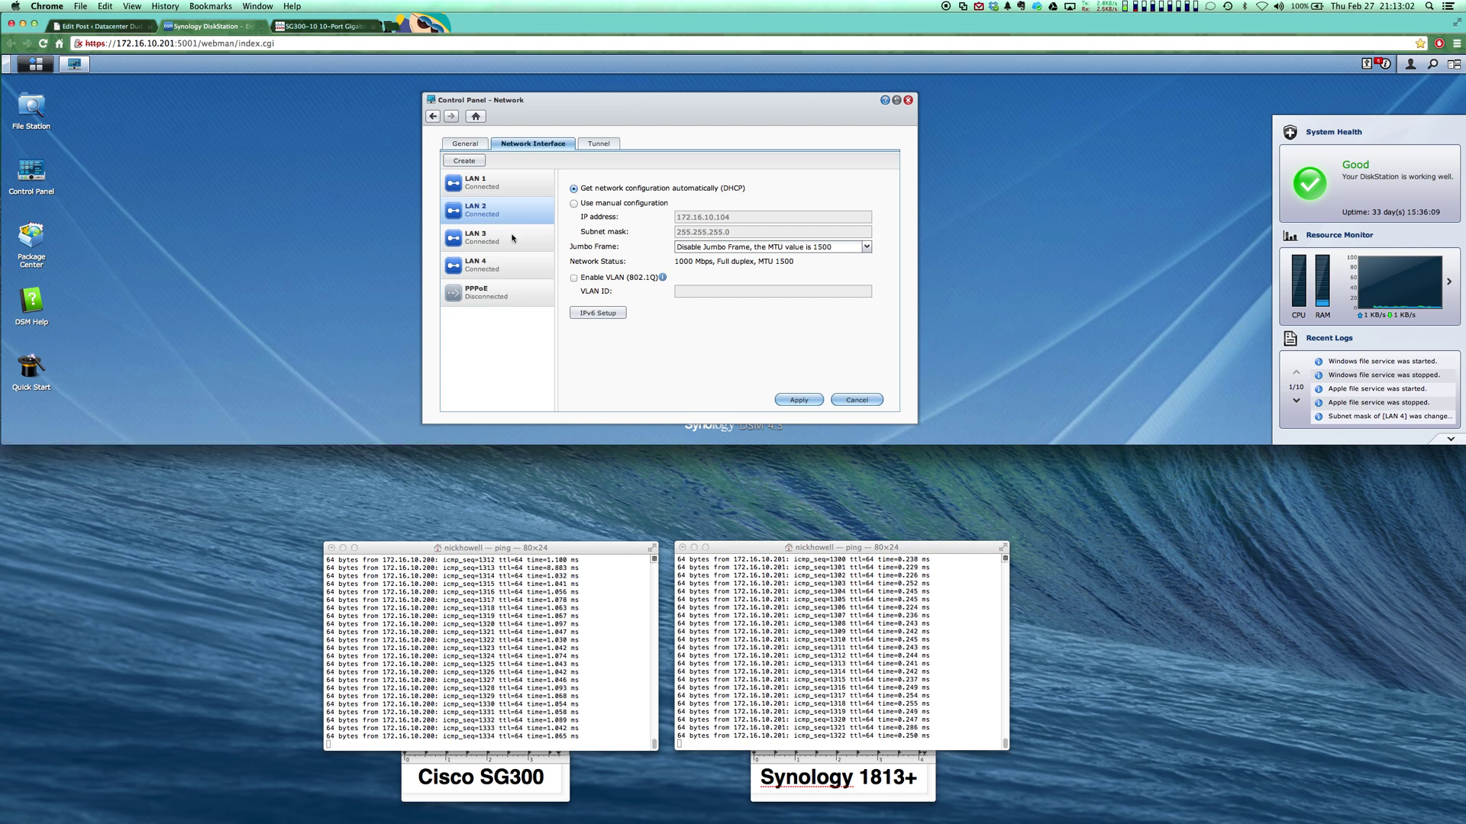
left_click(520, 271)
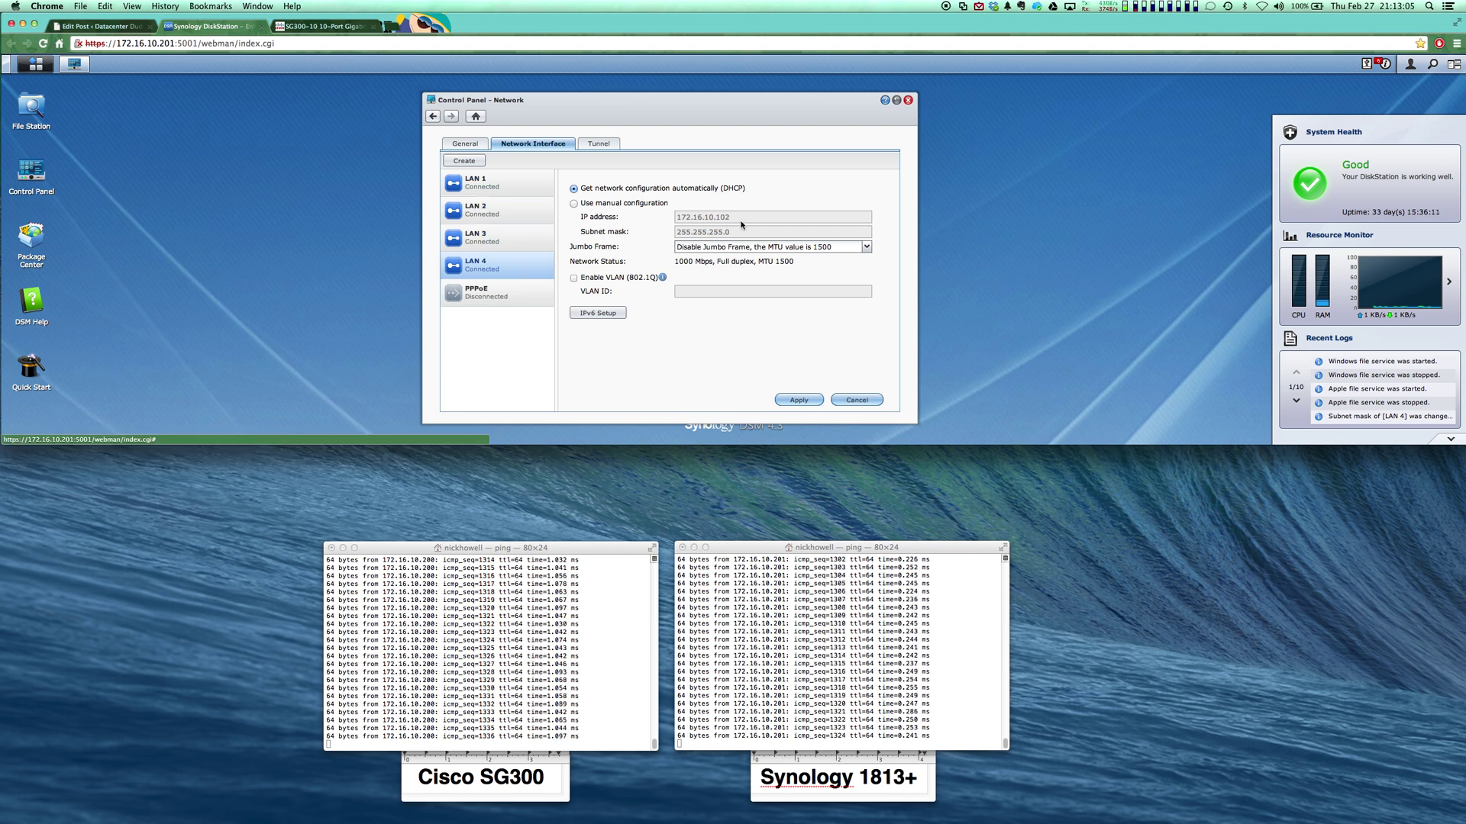
left_click(474, 162)
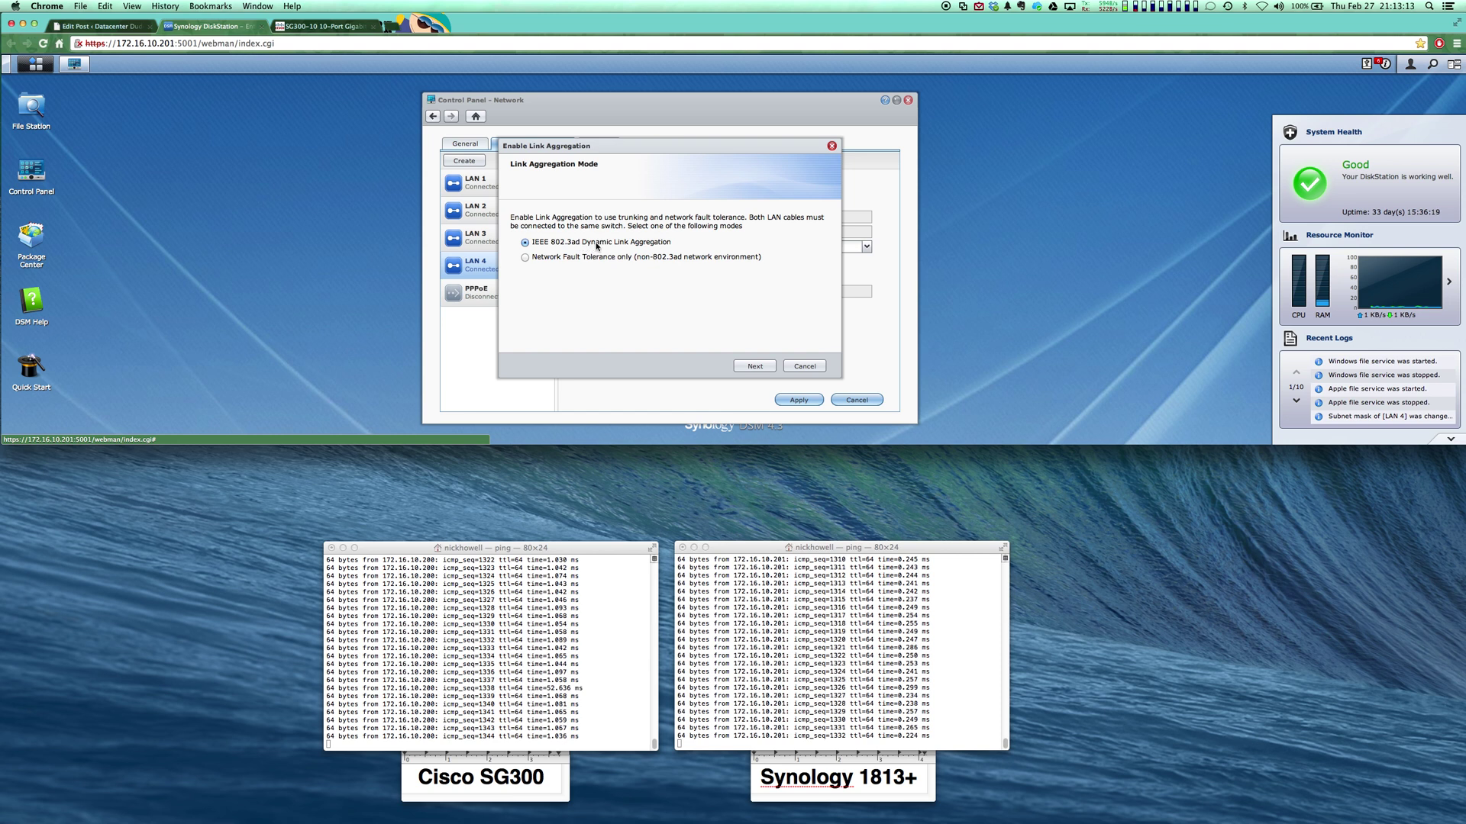
Step: Apply the 802.3ad bond on LAN 1–4 with manual IP 172.16.10.201 and jumbo frames disabled (MTU 1500)
left_click(765, 368)
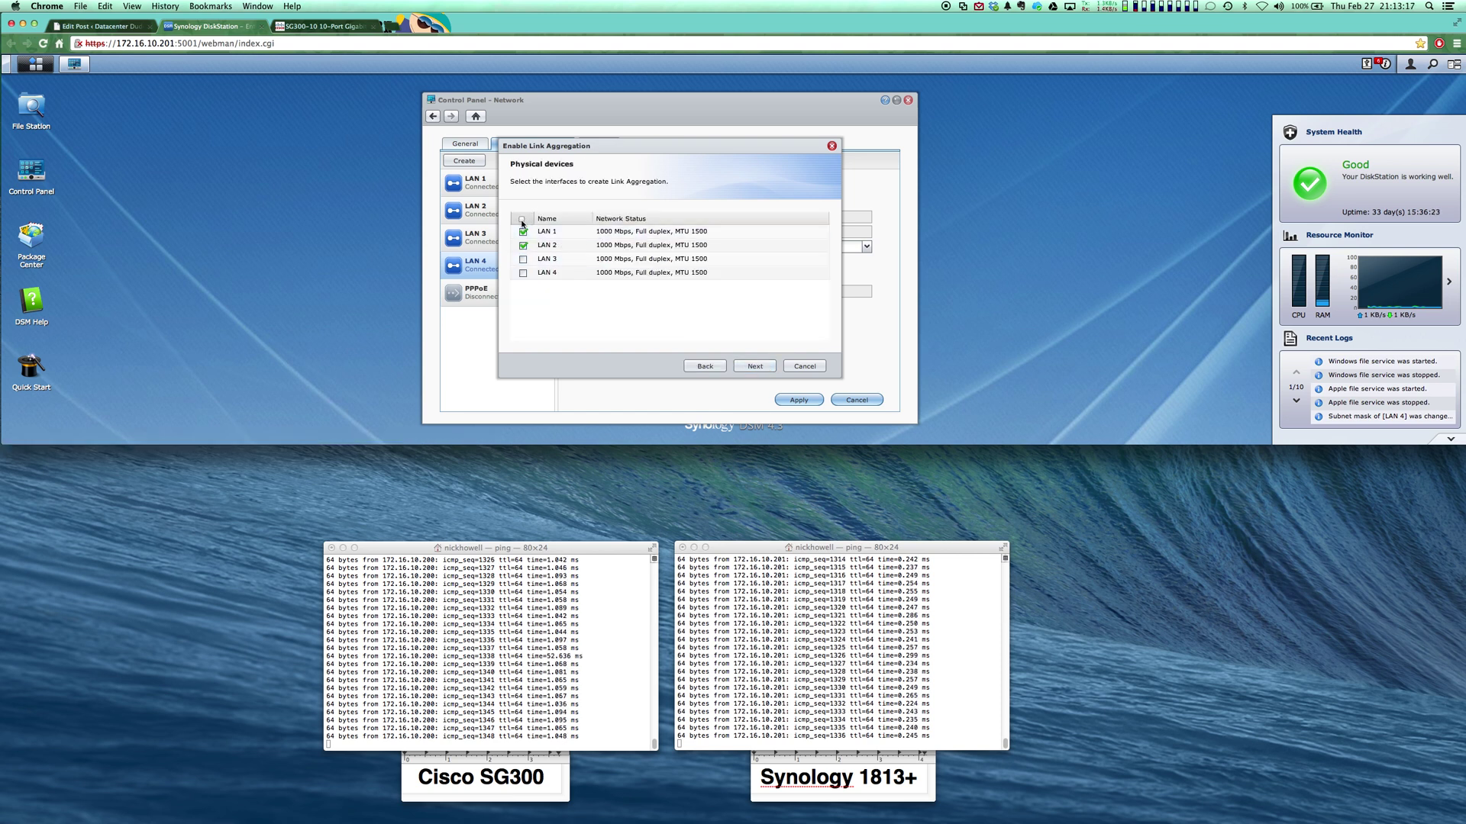
left_click(761, 367)
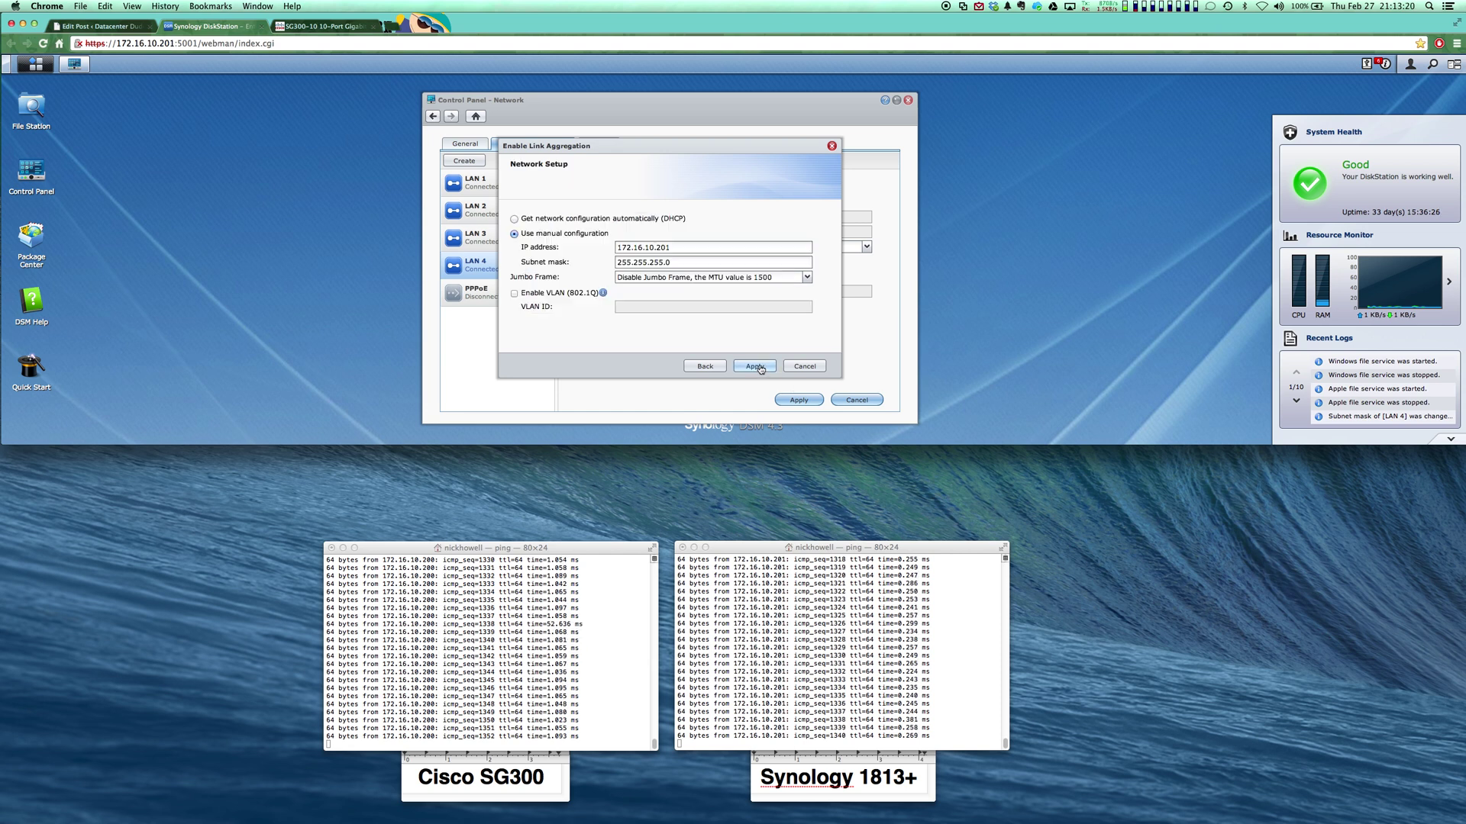
left_click(671, 279)
left_click(672, 280)
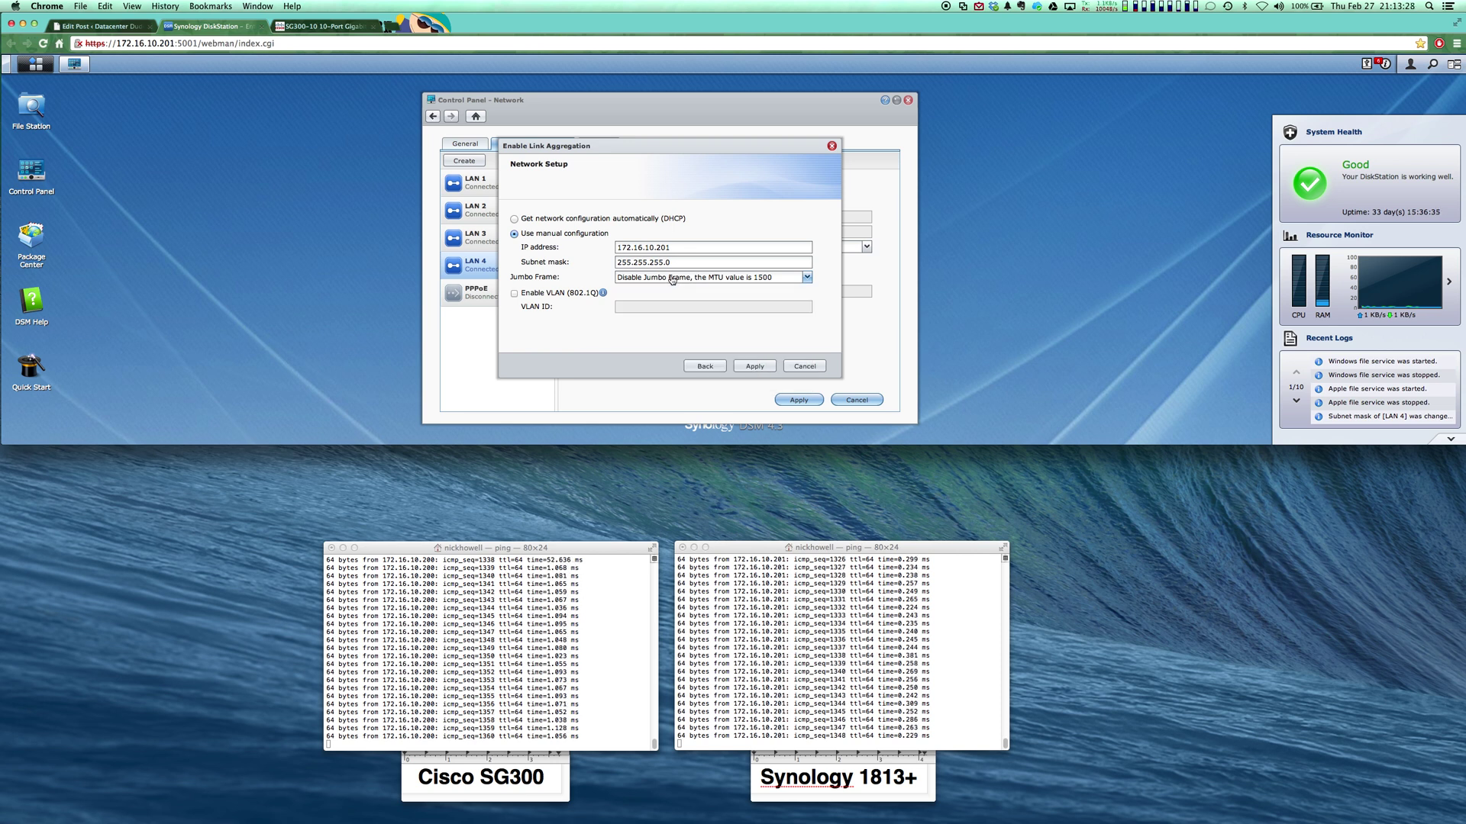
left_click(754, 369)
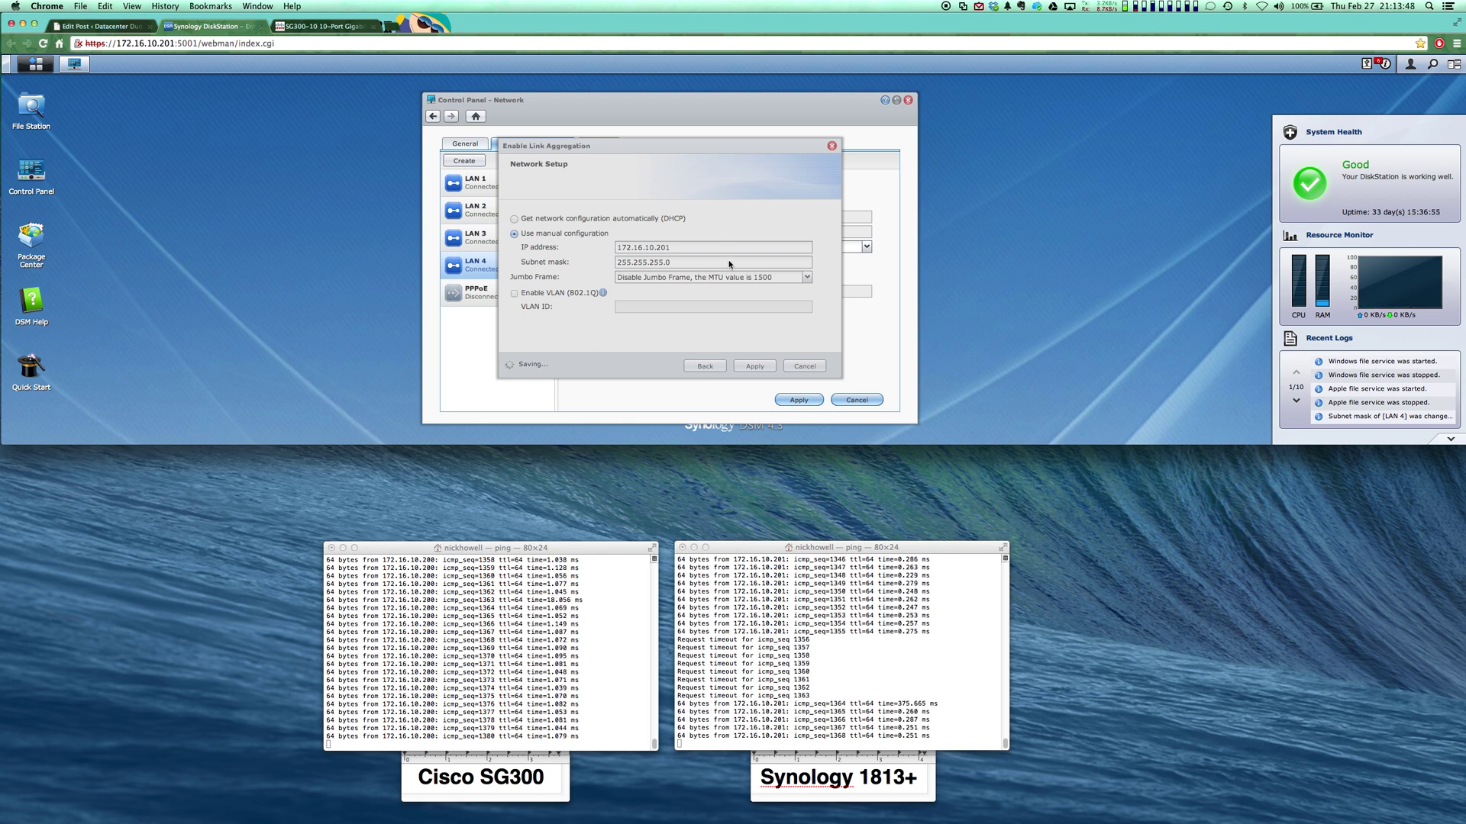
left_click(338, 28)
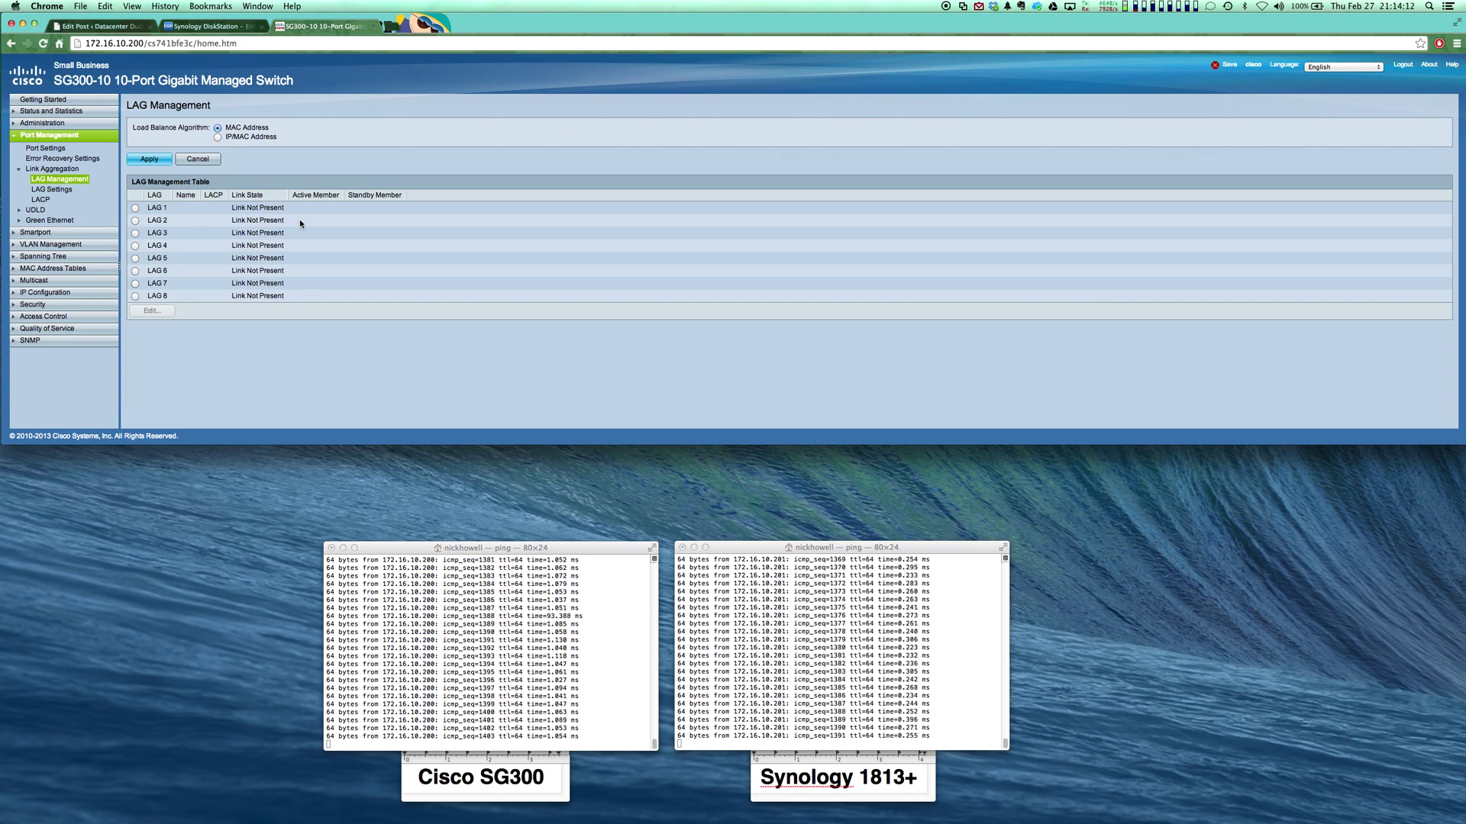
Step: Select LAG 1 on the SG300 LAG Management page
left_click(136, 211)
Step: Name LAG 1 'Synology', enable LACP, add ports GE1–GE4 as members, and apply
left_click(162, 309)
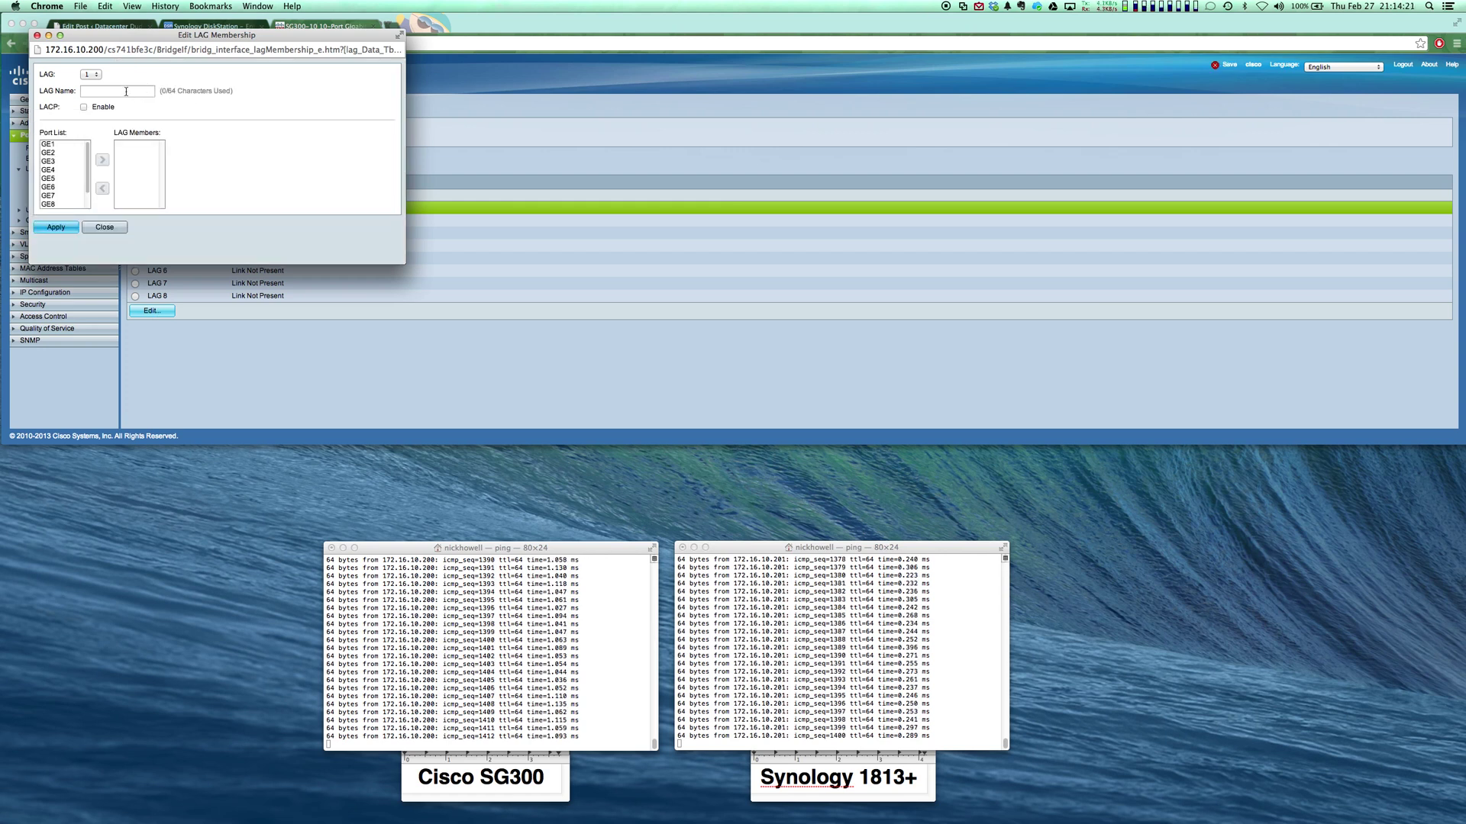
left_click(126, 91)
type("Synoloygy")
left_click(84, 106)
left_click(61, 145)
left_click(61, 171, "shift")
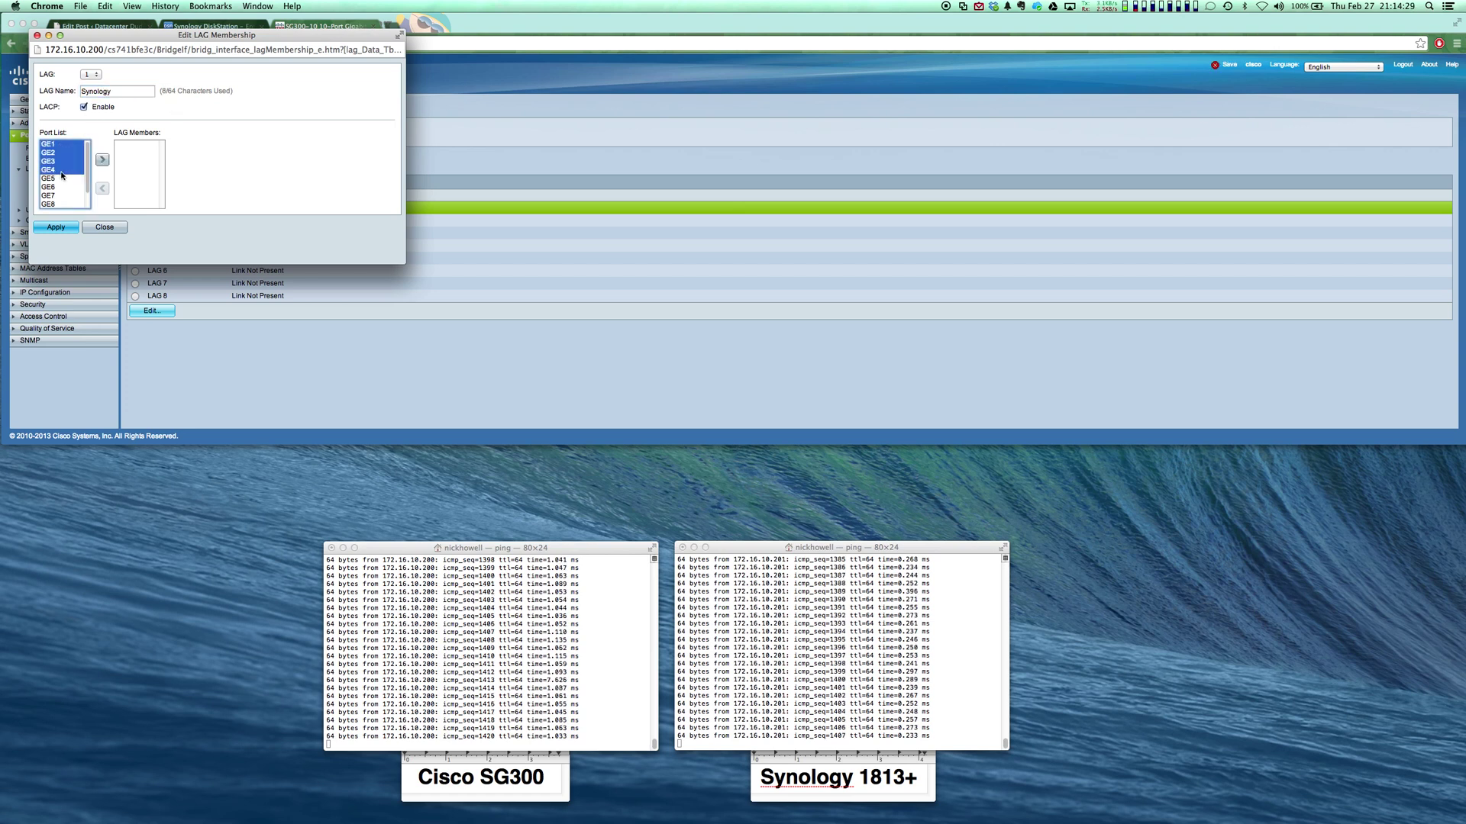
left_click(102, 160)
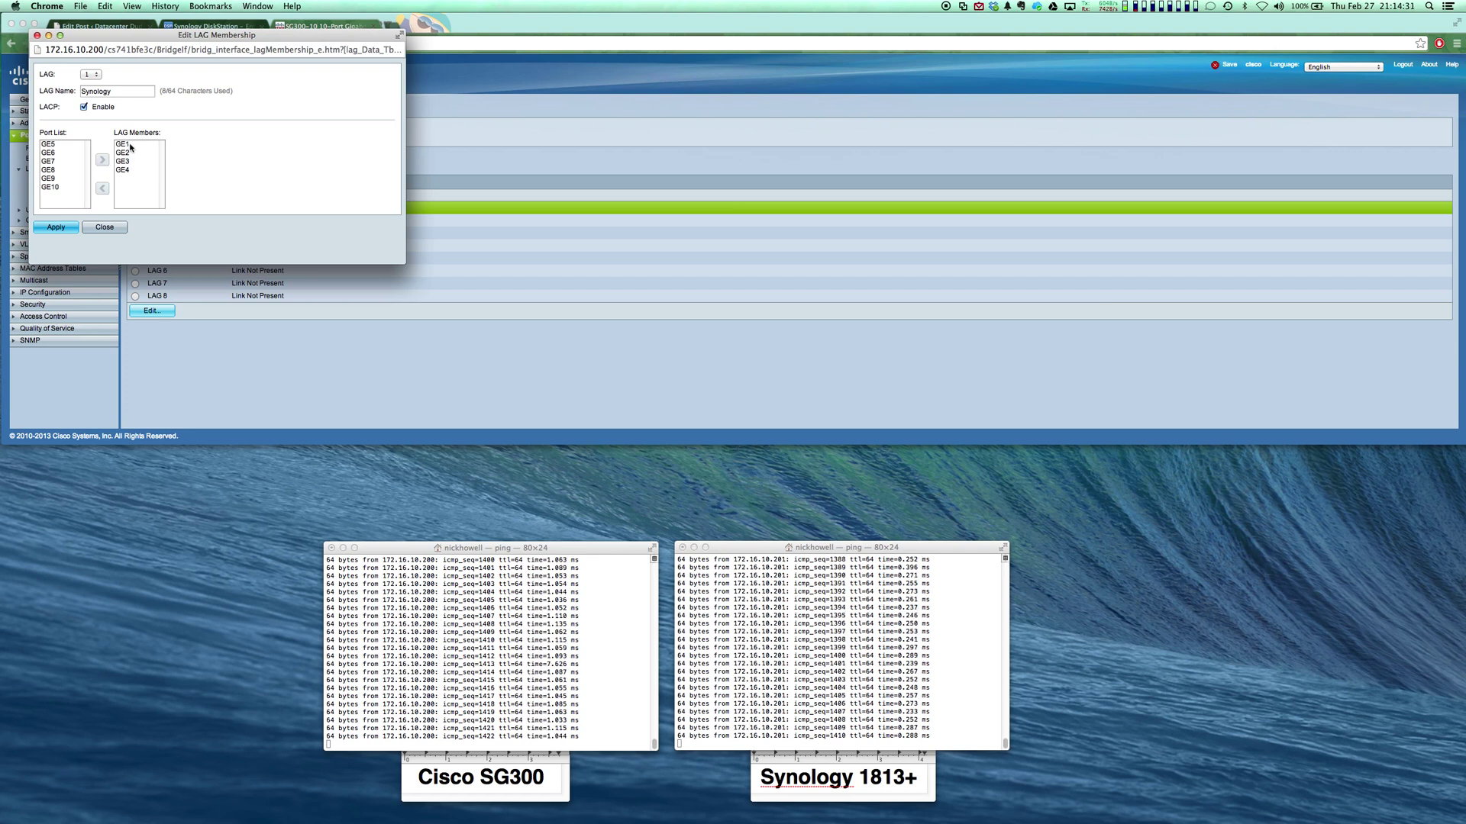
left_click(54, 227)
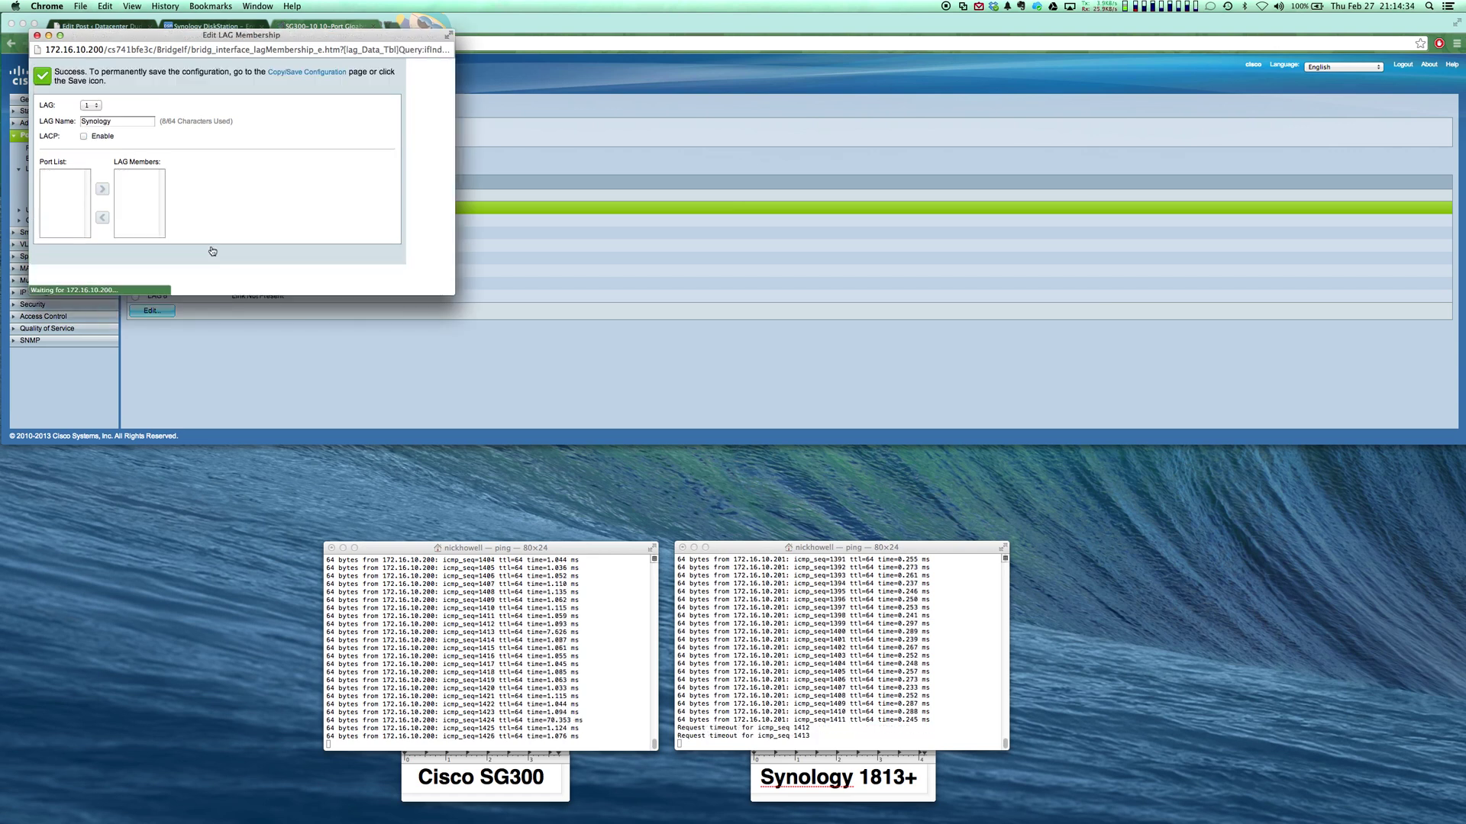
left_click(104, 258)
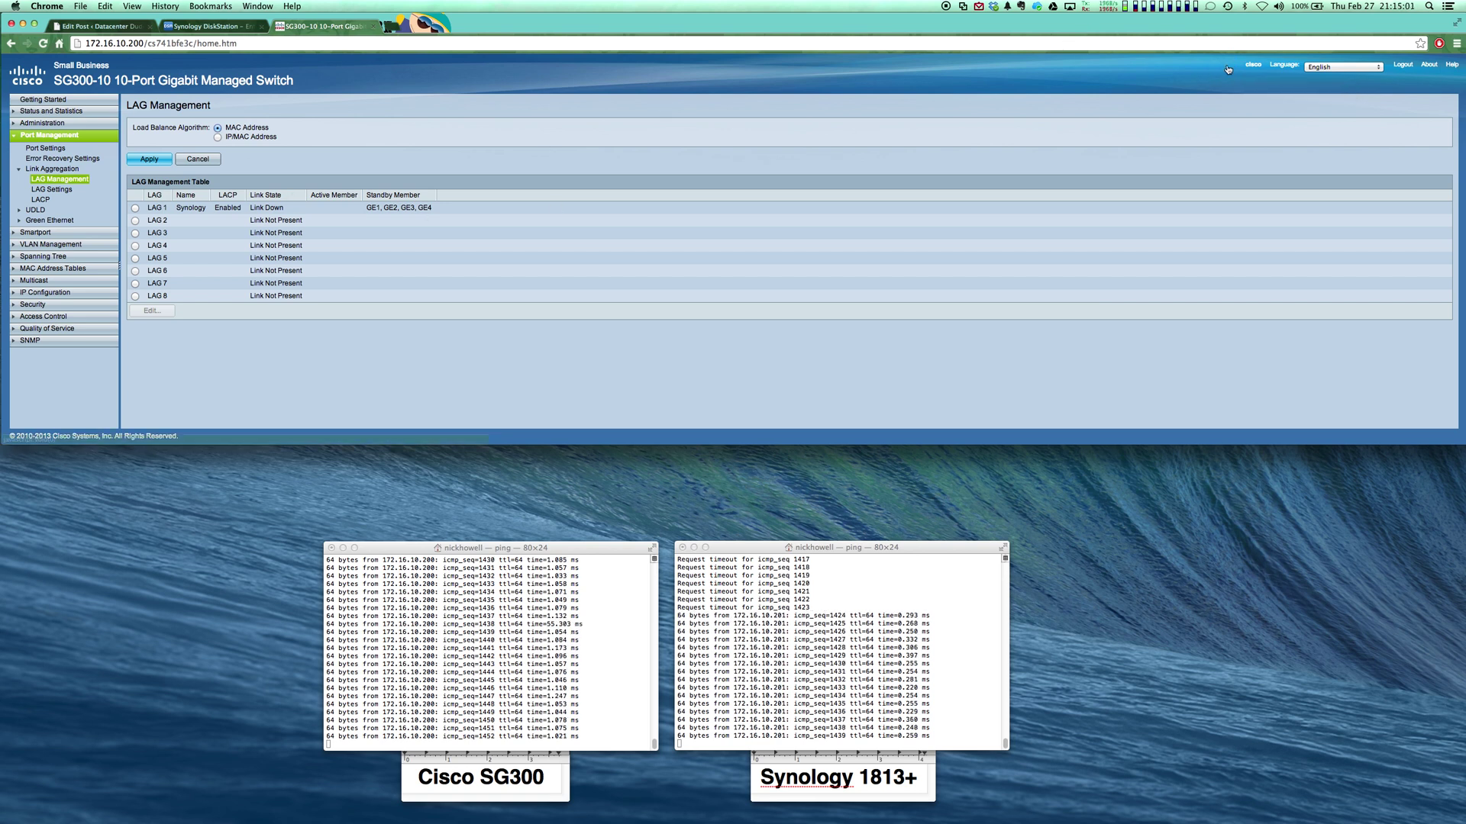
Step: Copy the SG300 running configuration to the startup configuration and confirm the copy completed
left_click(1228, 67)
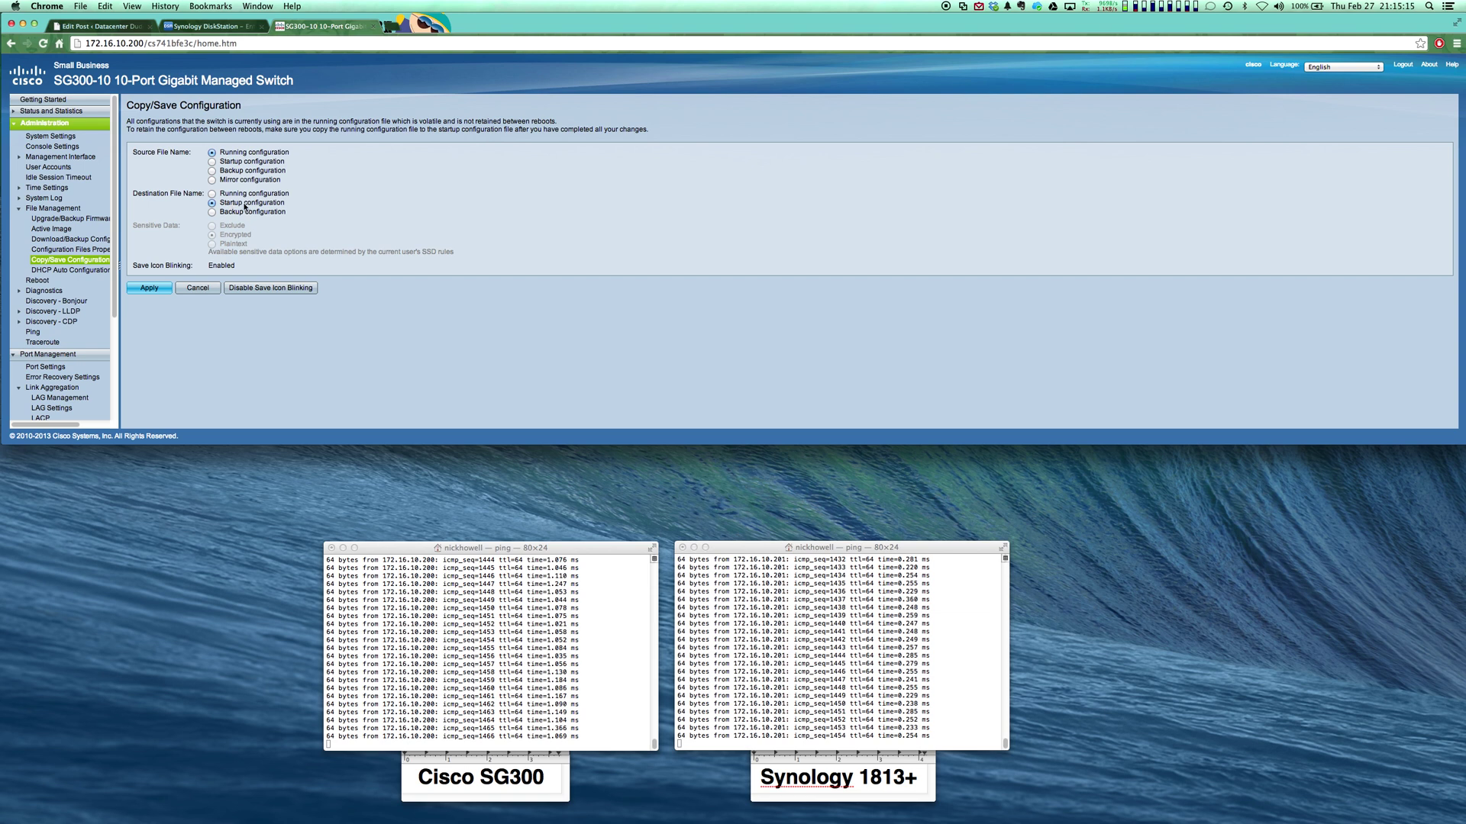
left_click(151, 290)
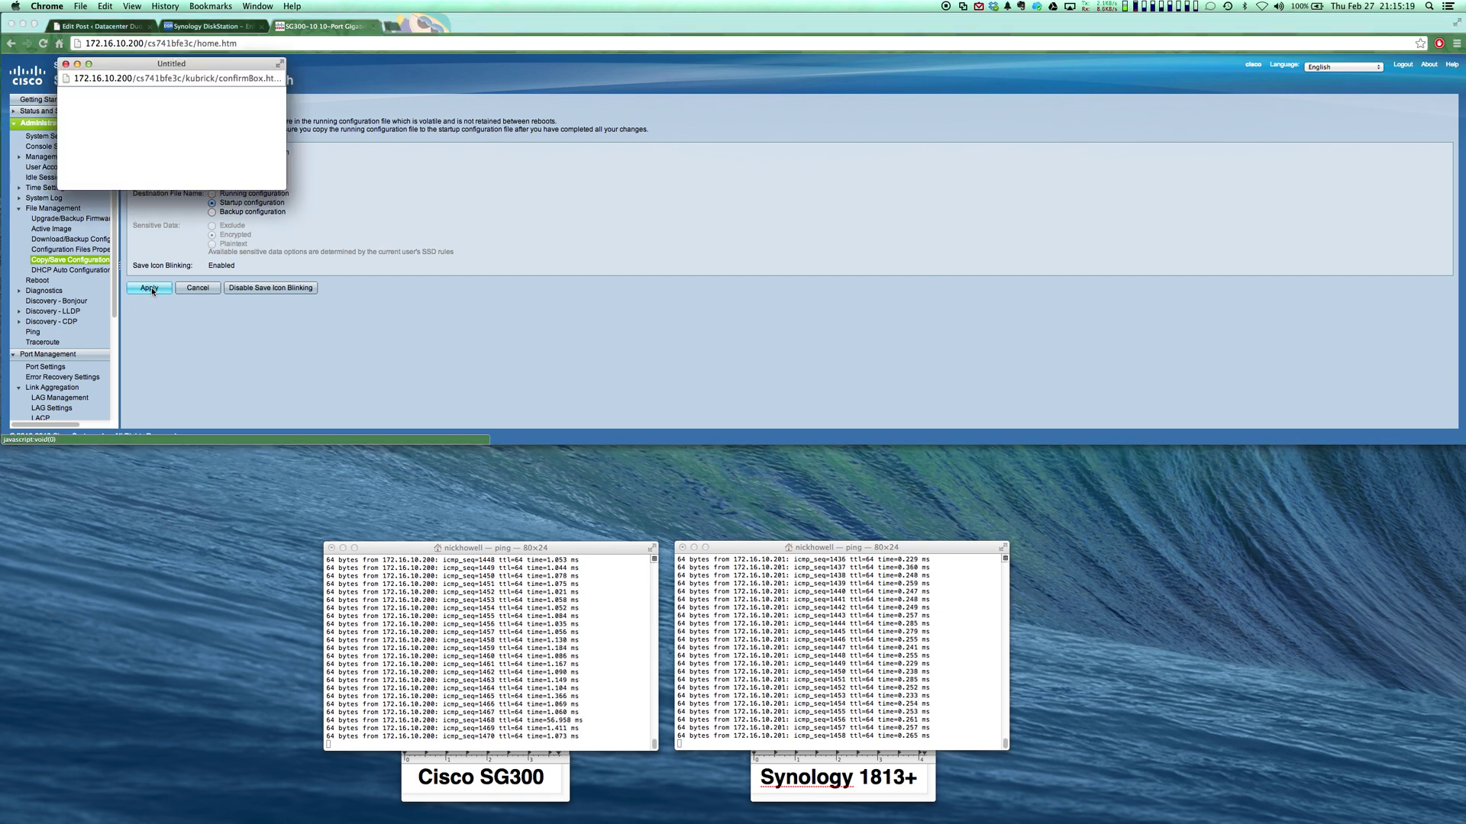
left_click(142, 135)
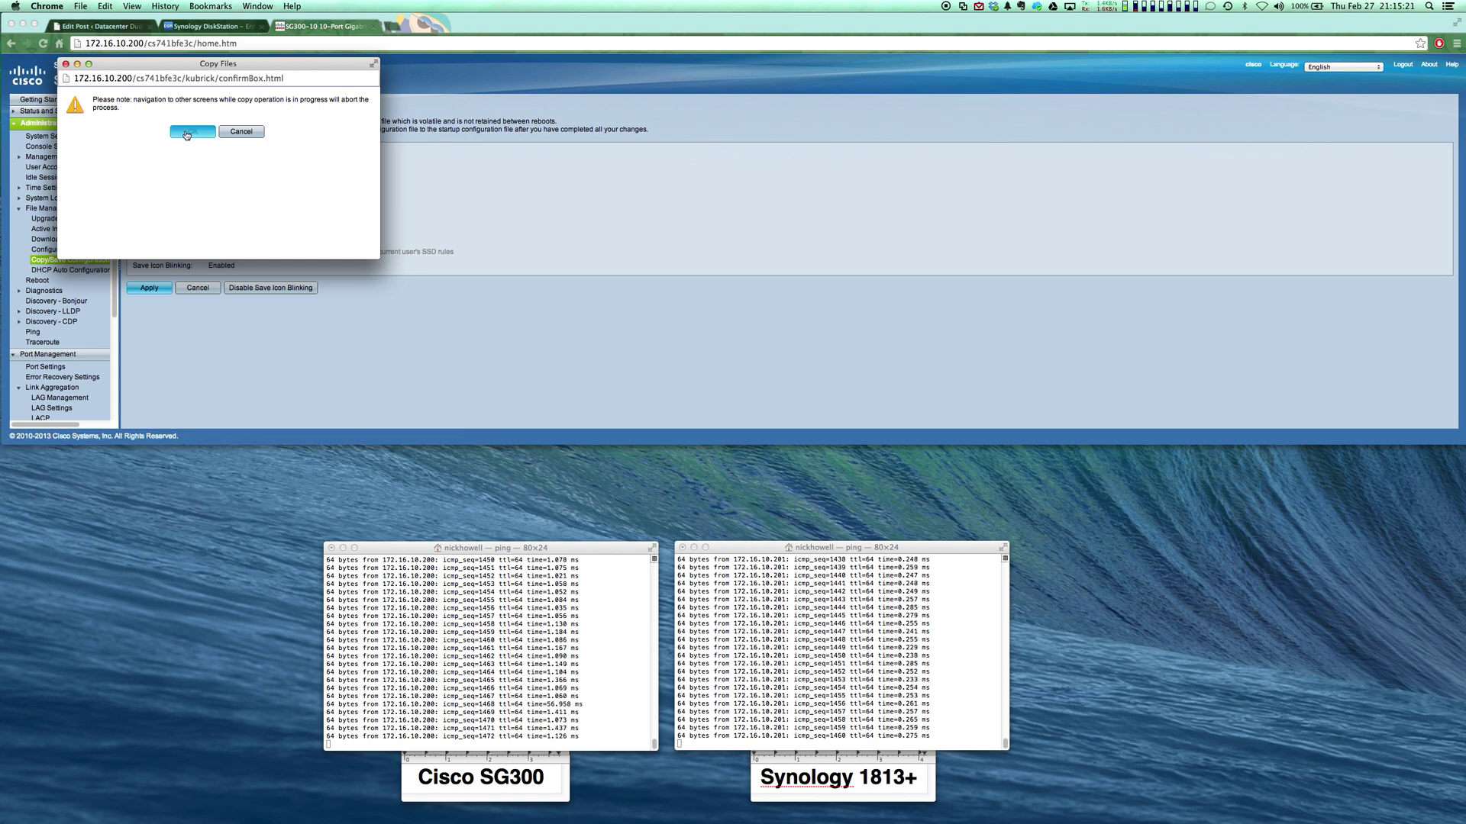
left_click(185, 131)
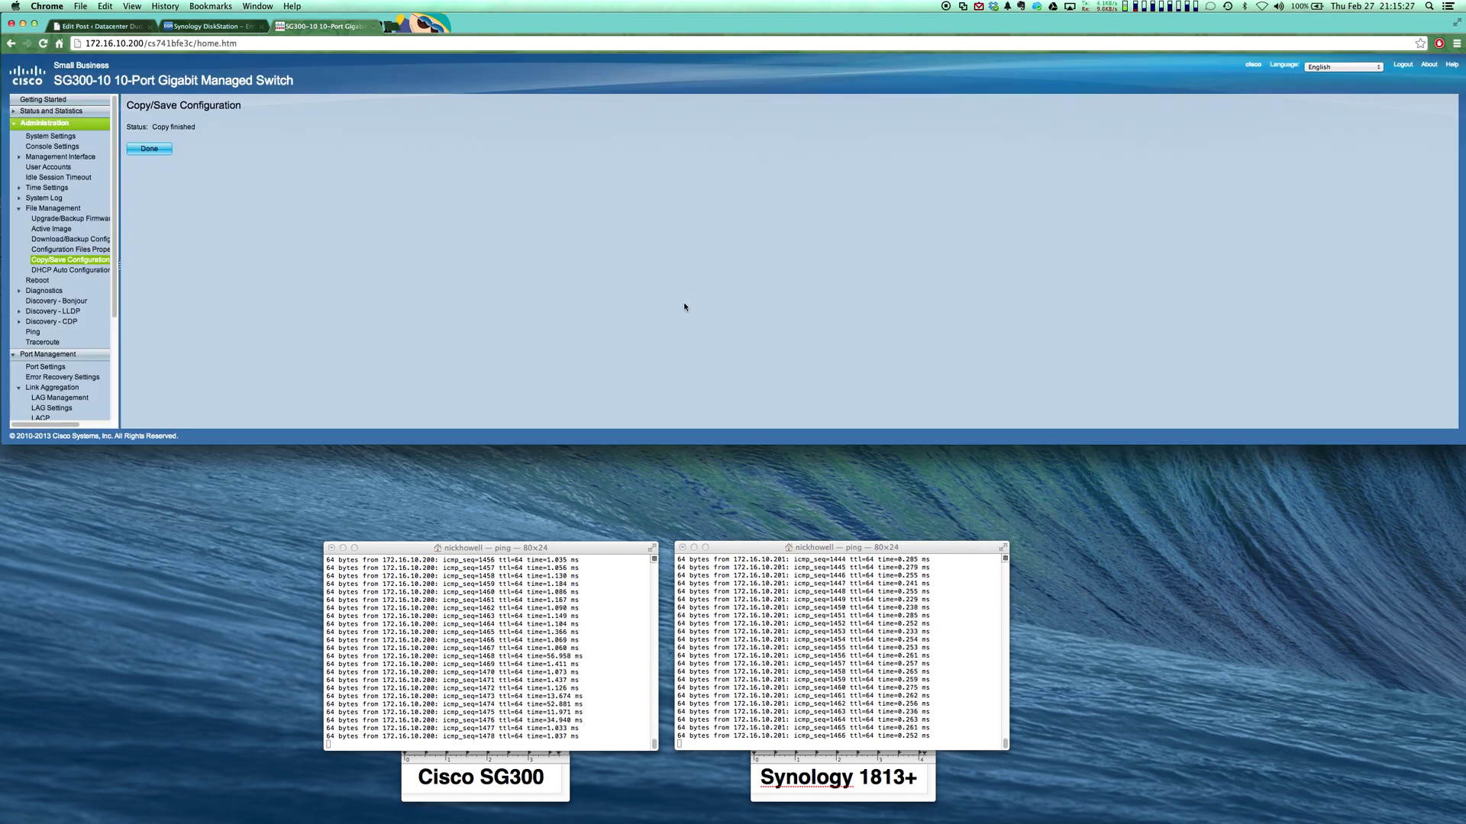
left_click(157, 150)
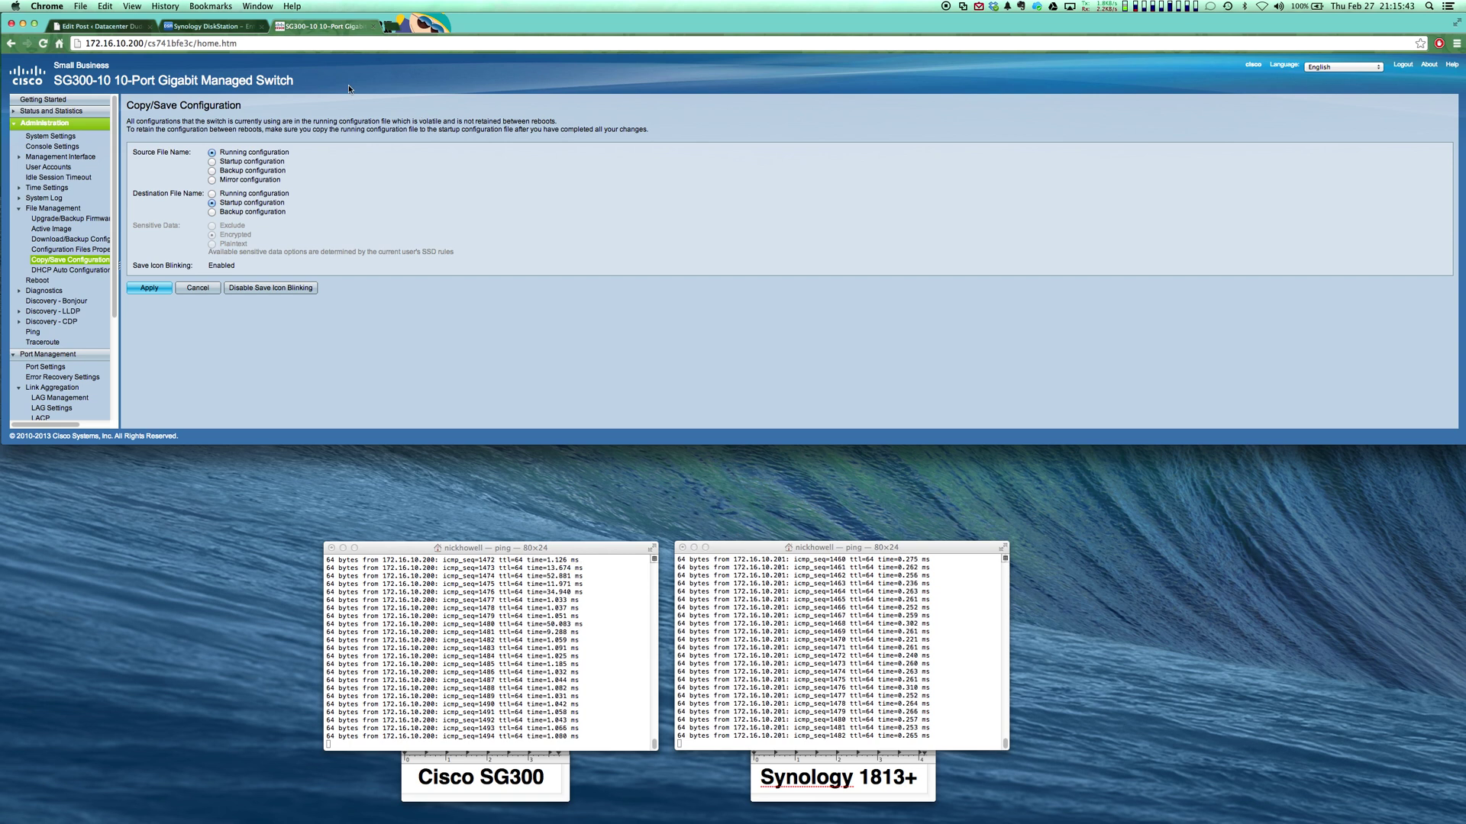
left_click(217, 27)
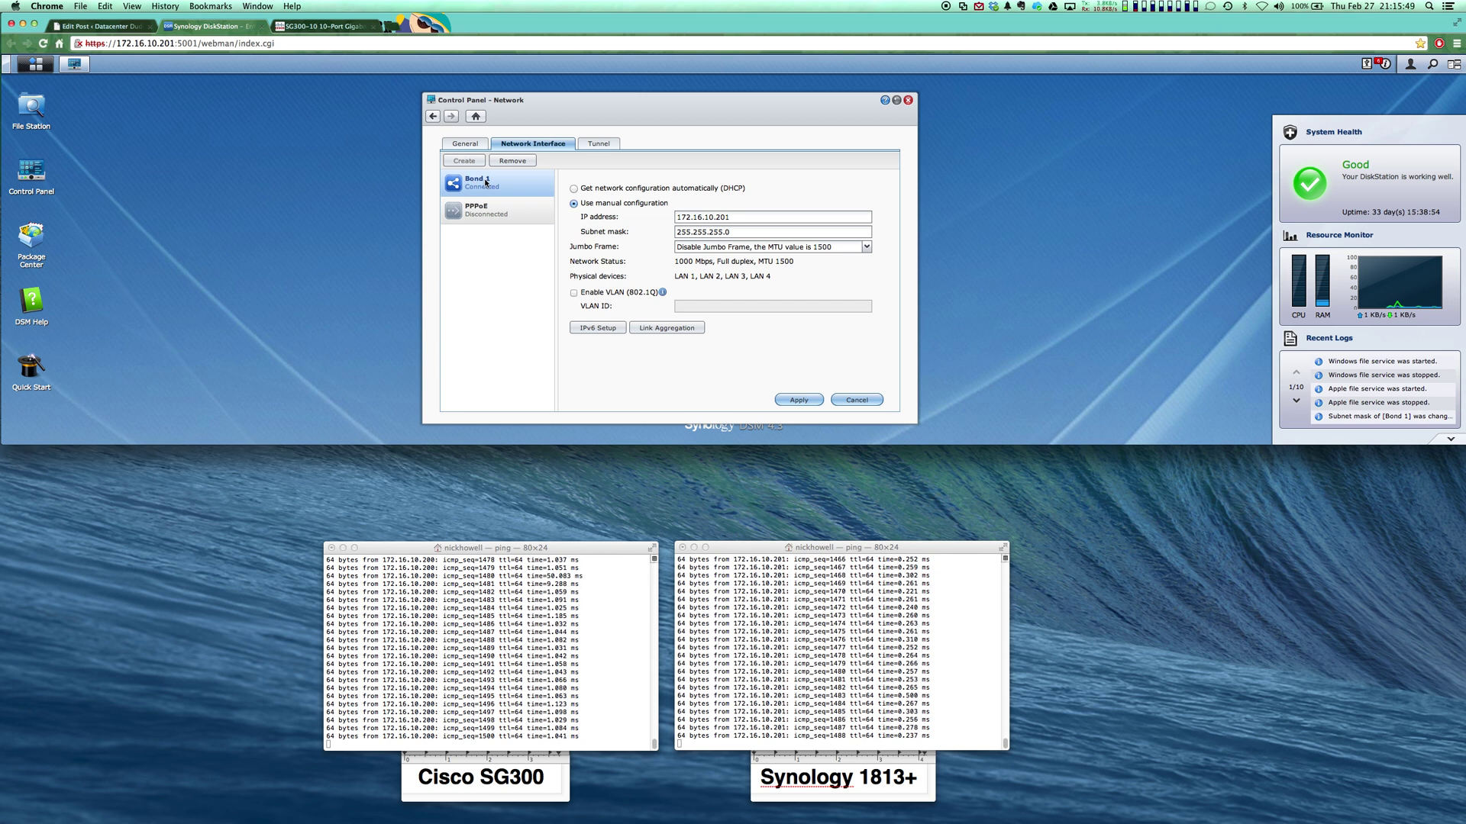
Step: Confirm Bond 1 uses LAN 1–4 as physical devices in IEEE 802.3ad dynamic mode
left_click(667, 327)
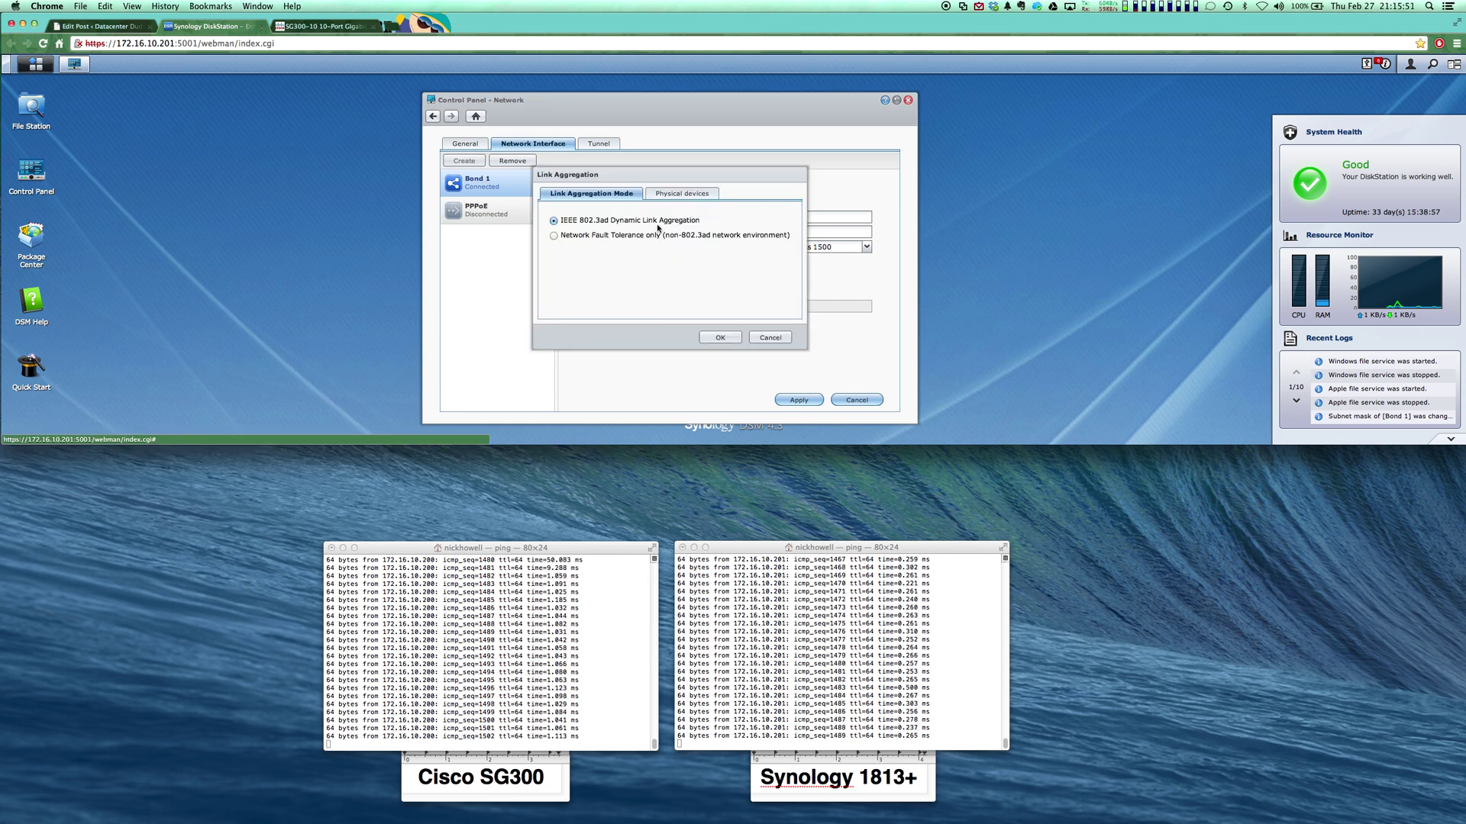
left_click(676, 193)
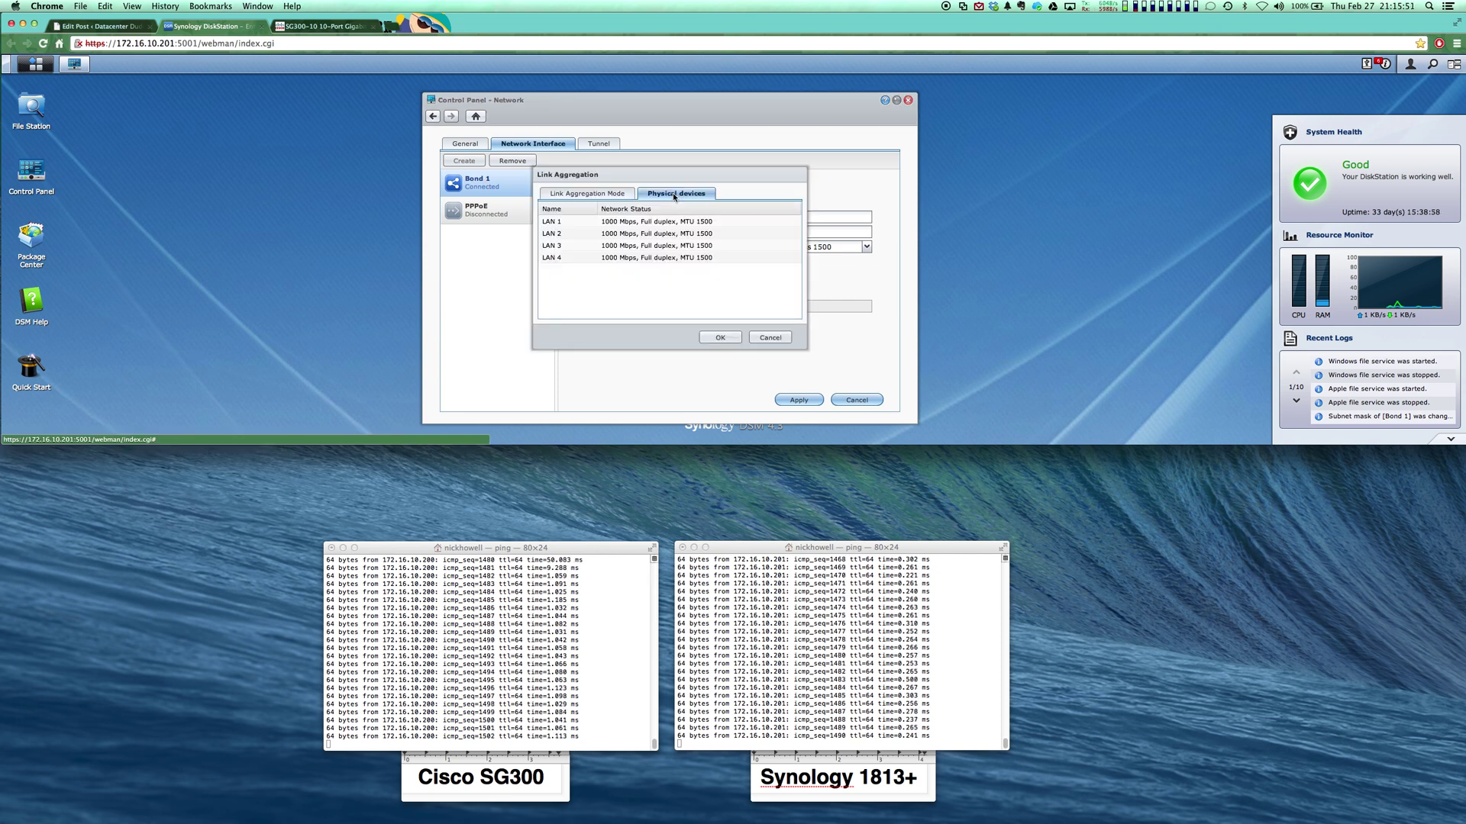
left_click(581, 195)
left_click(768, 338)
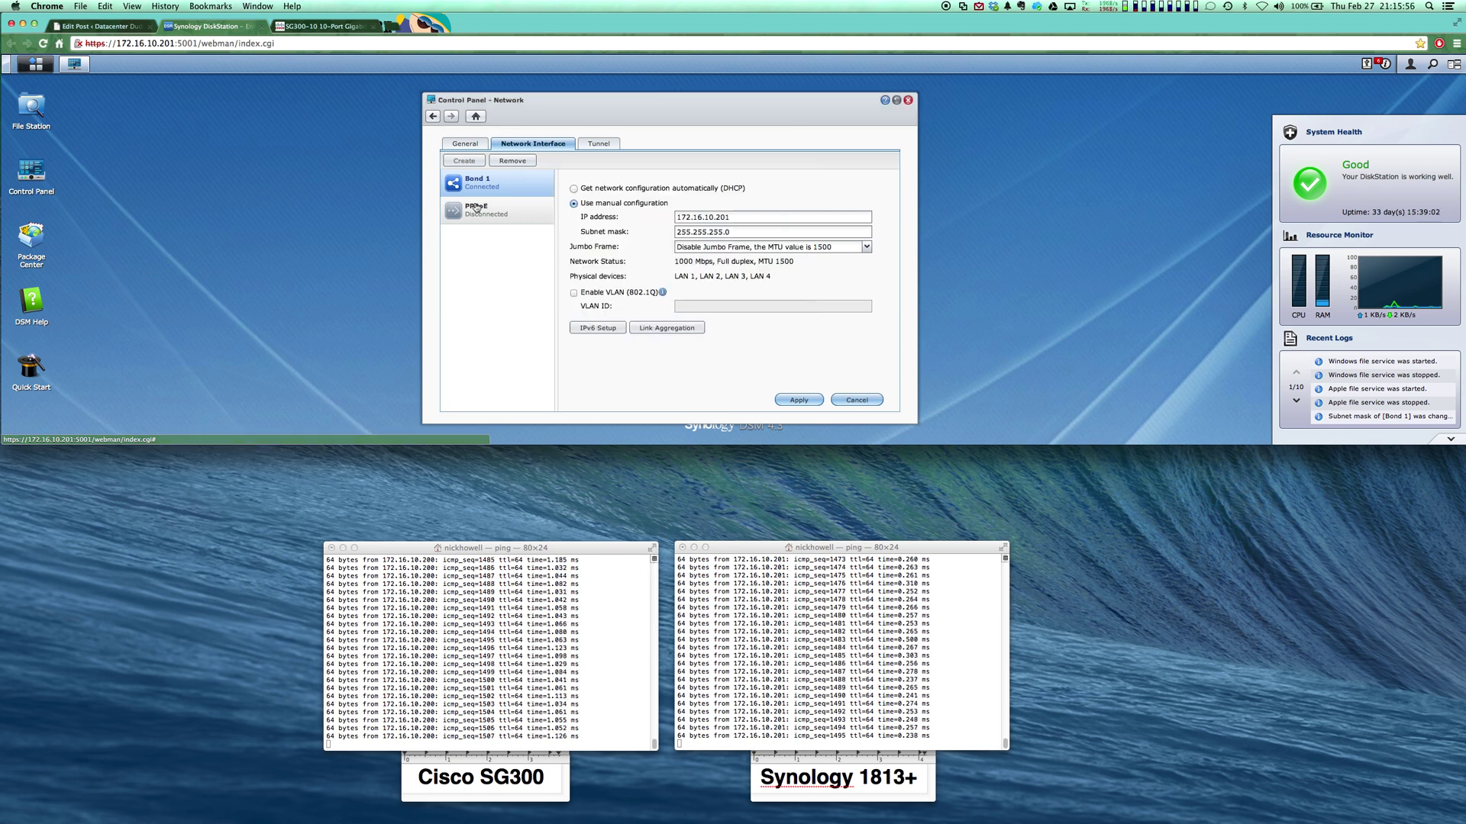